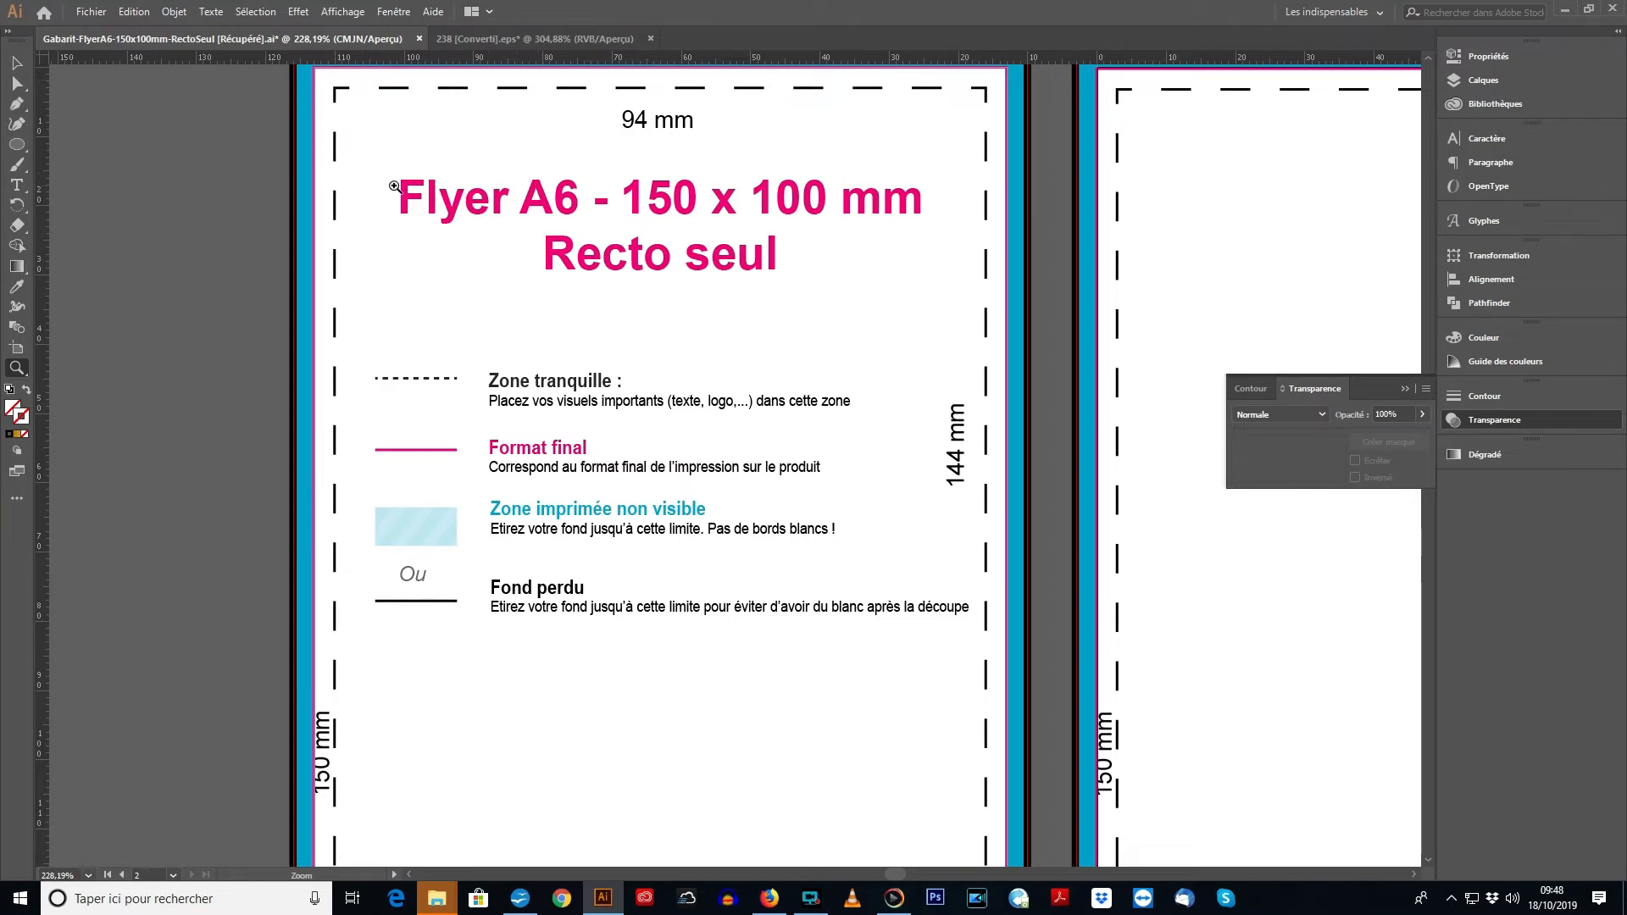
- Draw a circle about 27 mm in diameter over the flyer title and give it the orange-gold gradient as fill, with no stroke
{"action": "left_click", "coordinate": [17, 144]}
{"action": "left_click_drag", "start_coordinate": [368, 102], "coordinate": [555, 289]}
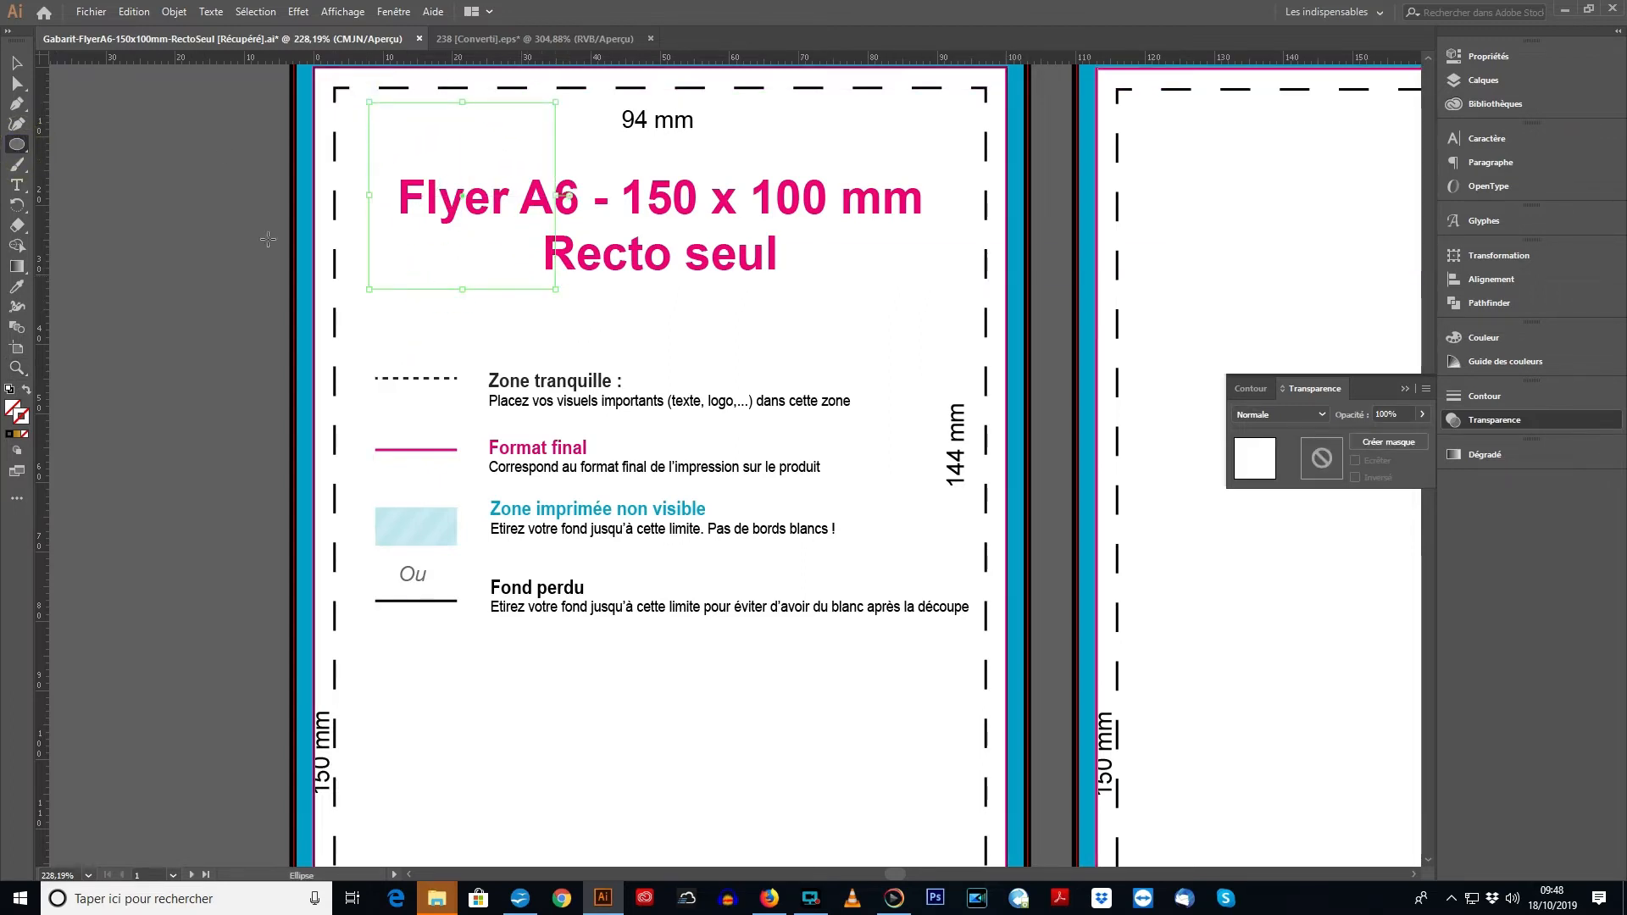
{"action": "left_click", "coordinate": [16, 435]}
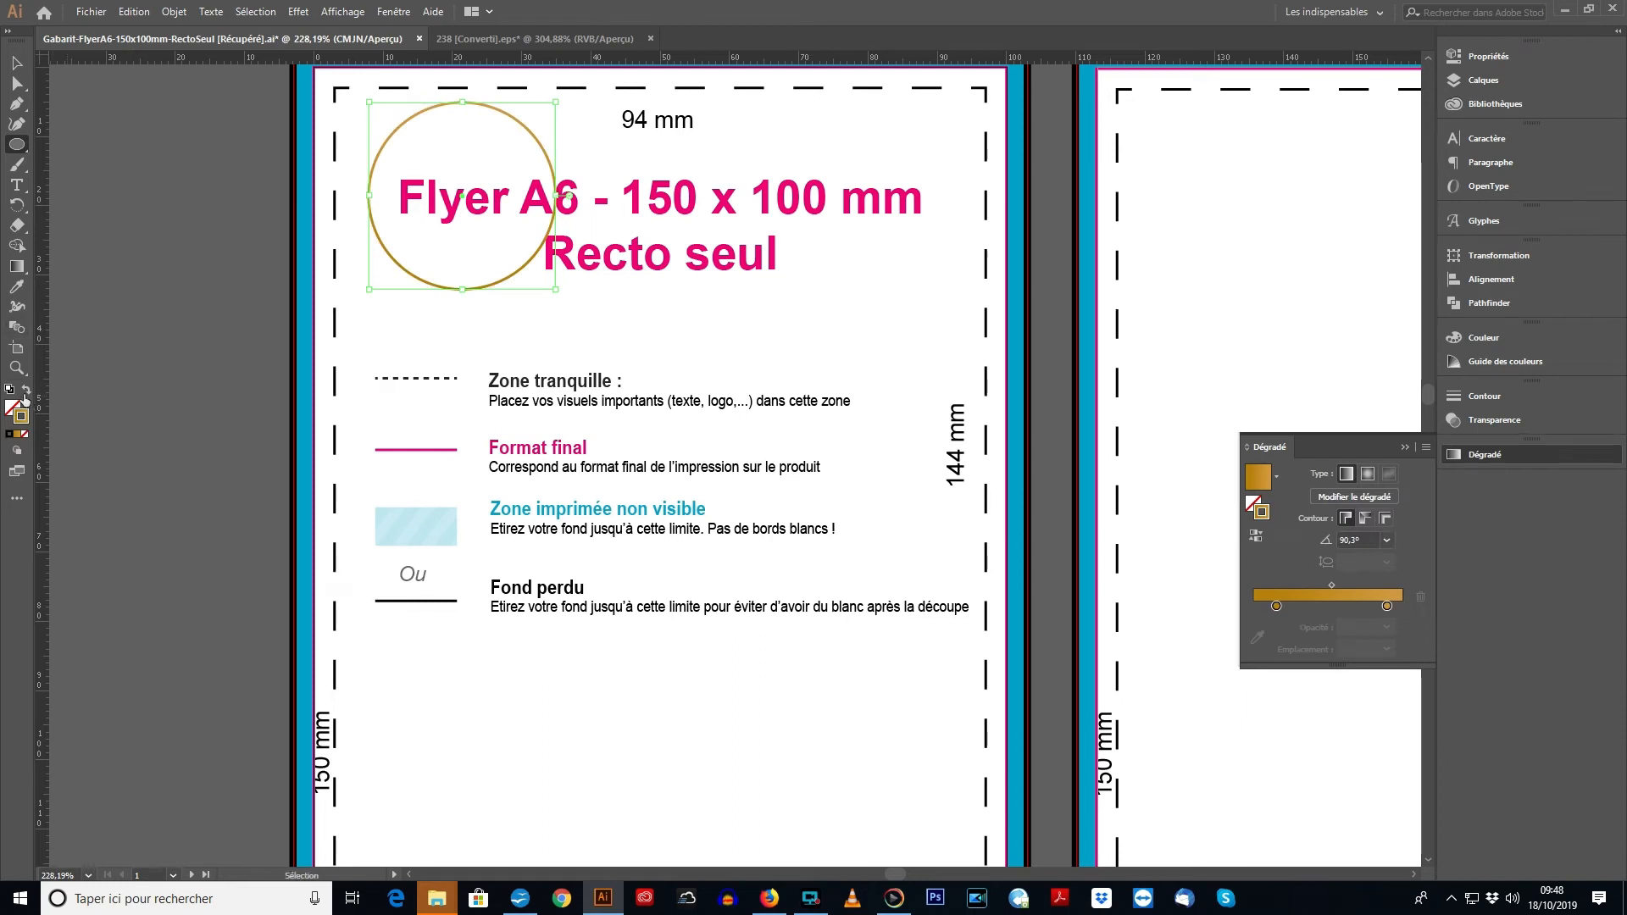
{"action": "left_click", "coordinate": [27, 391]}
- Move the gradient circle to the upper-left corner of the dashed quiet zone, and further out over the blue border
{"action": "left_click", "coordinate": [16, 63]}
{"action": "left_click_drag", "start_coordinate": [477, 165], "coordinate": [434, 153]}
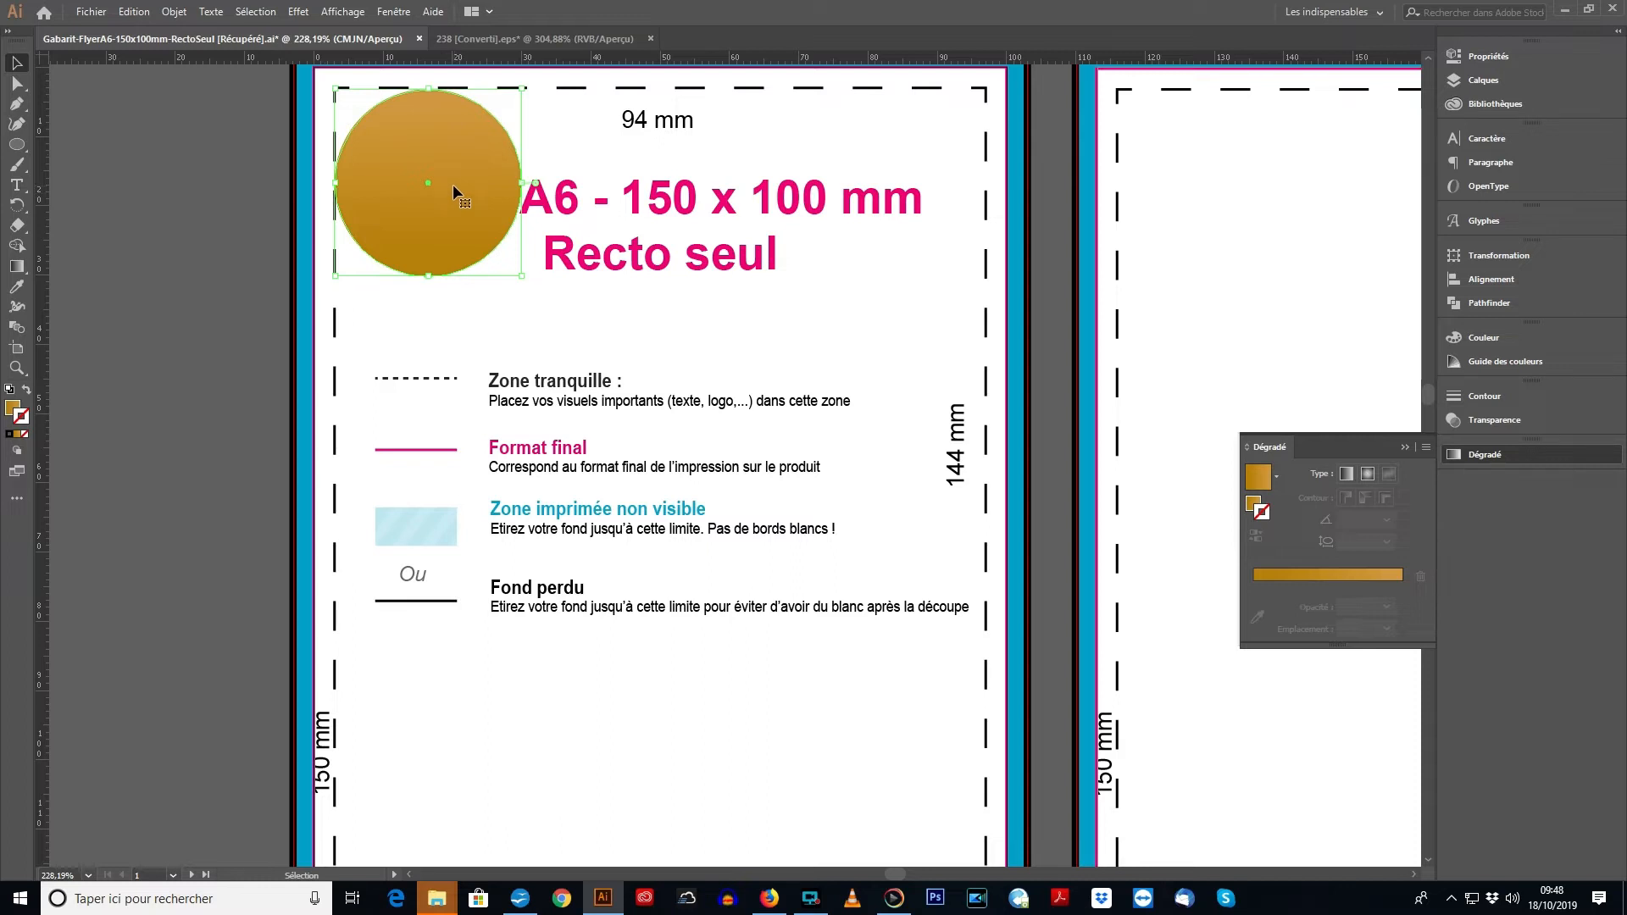
{"action": "left_click_drag", "start_coordinate": [451, 187], "coordinate": [413, 165]}
{"action": "scroll", "coordinate": [519, 192], "scroll_direction": "up", "scroll_amount": 1}
- Bring the gradient circle back inside the blue border, near the upper-left corner of the dashed quiet zone
{"action": "left_click", "coordinate": [135, 279]}
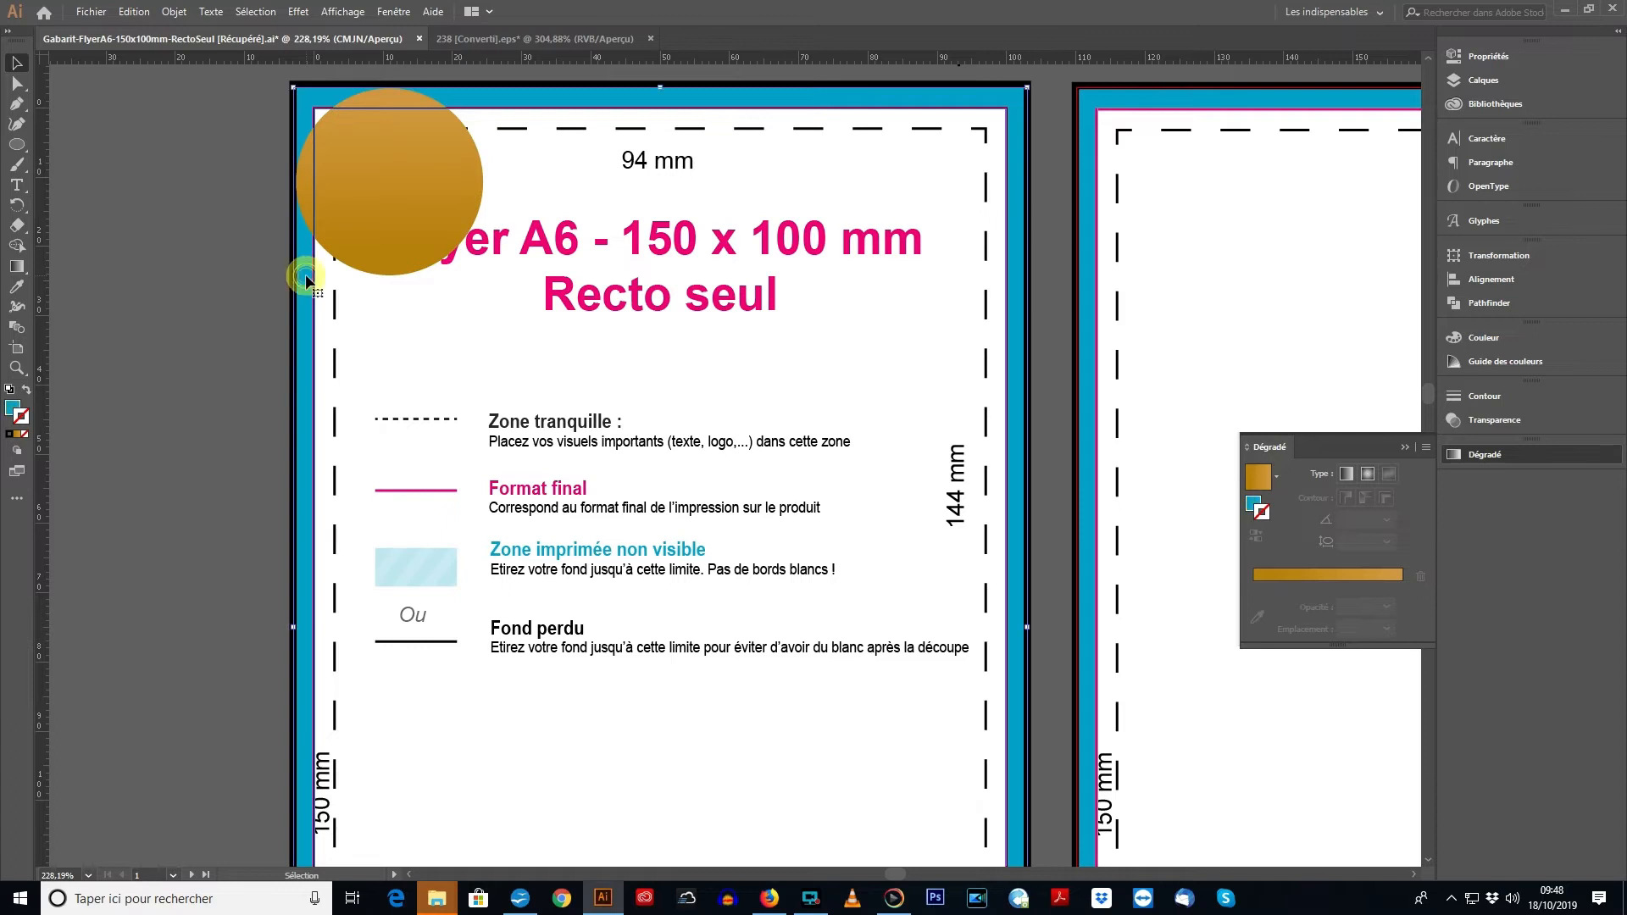
{"action": "left_click", "coordinate": [174, 11]}
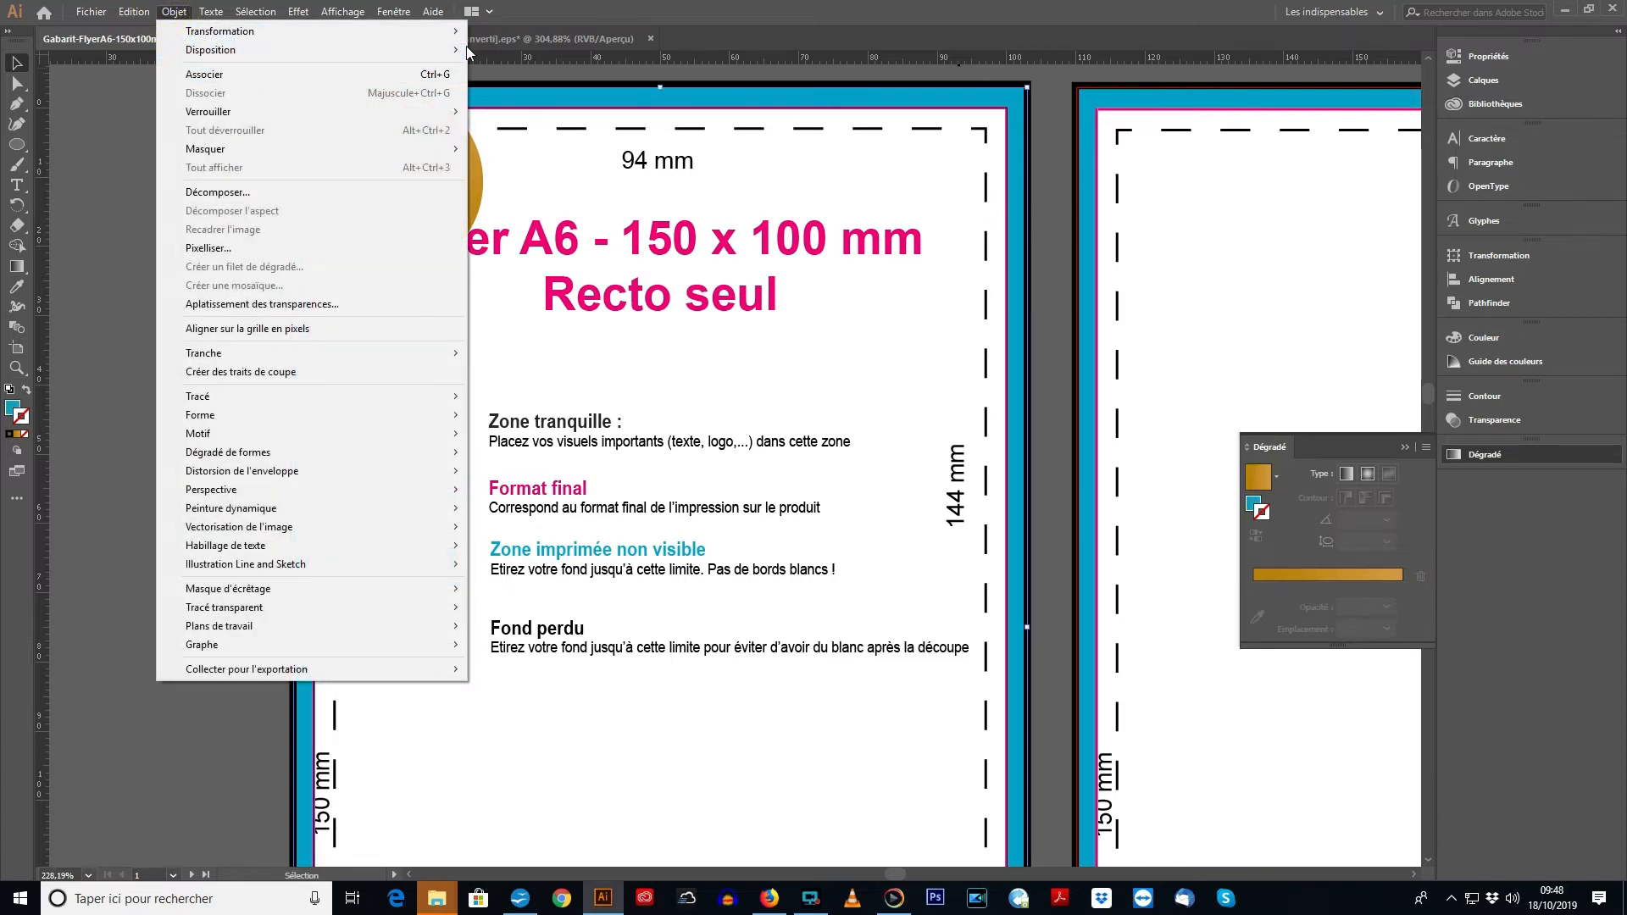
{"action": "left_click", "coordinate": [481, 49]}
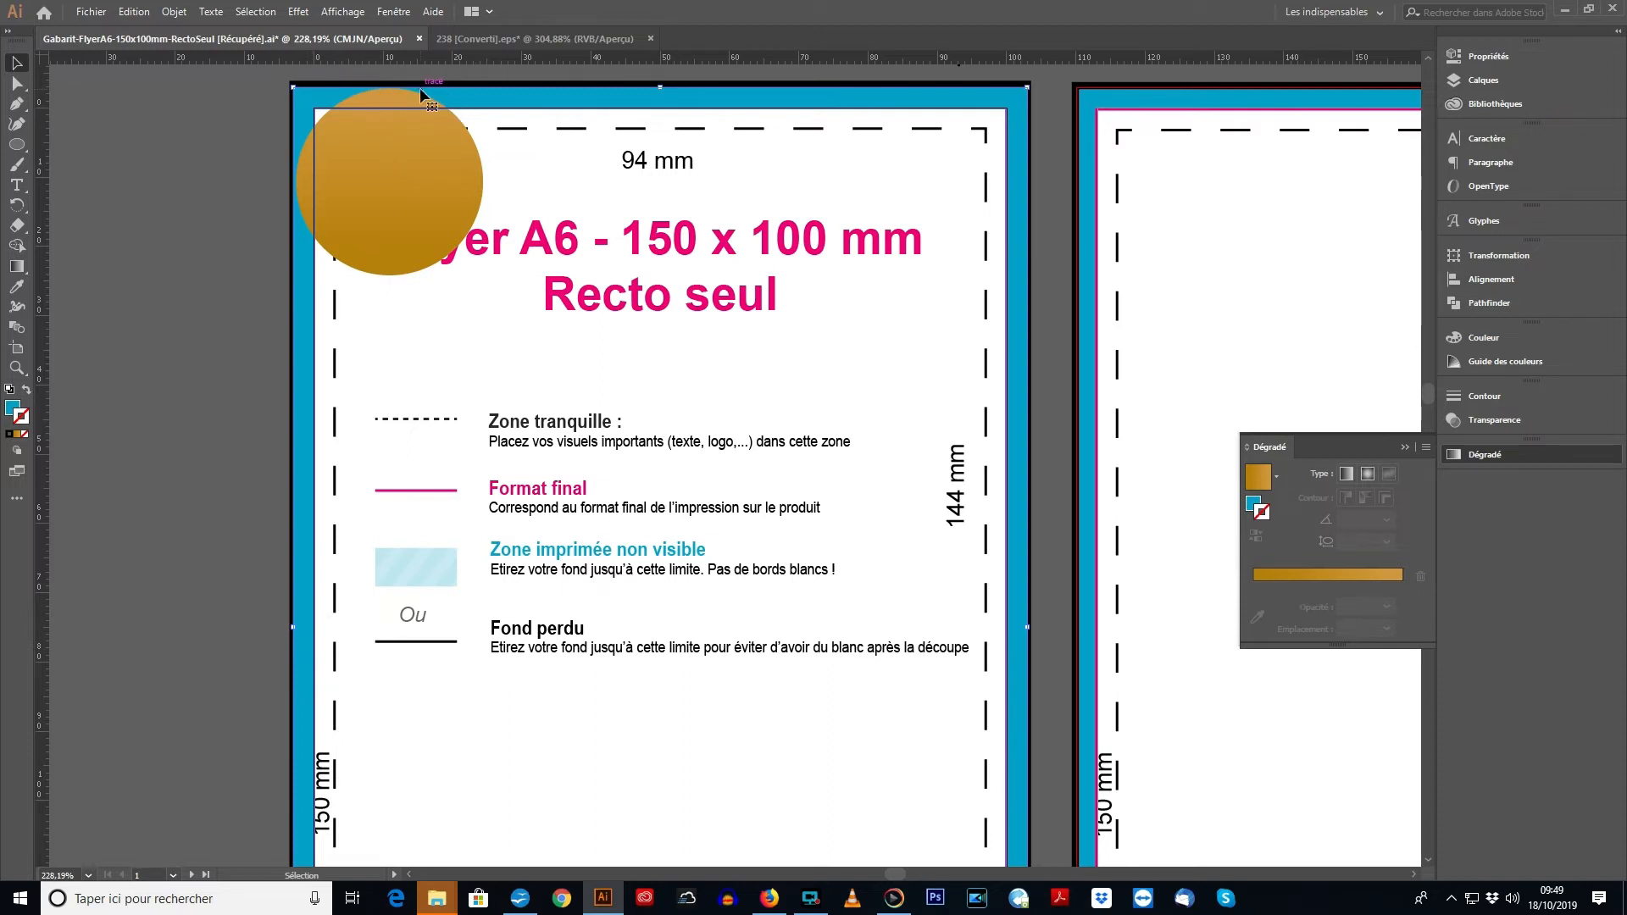
{"action": "left_click_drag", "start_coordinate": [411, 177], "coordinate": [441, 218]}
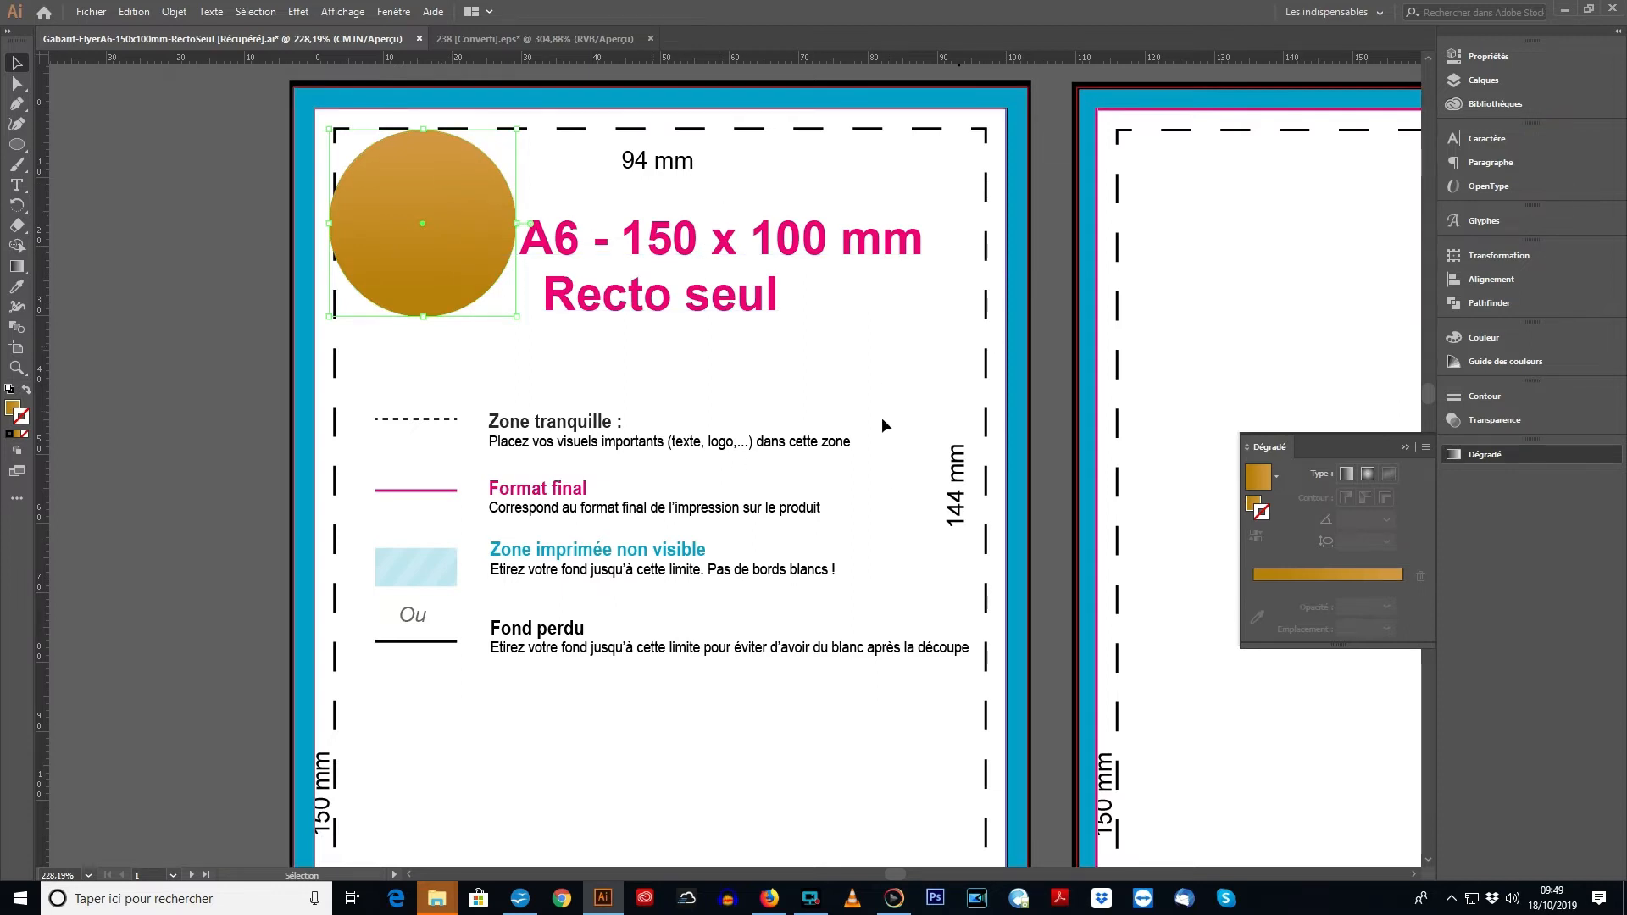
- Shift the "Fond perdu" text block against the dashed quiet-zone line and return it to its place beside the black legend line
{"action": "left_click_drag", "start_coordinate": [897, 643], "coordinate": [942, 663]}
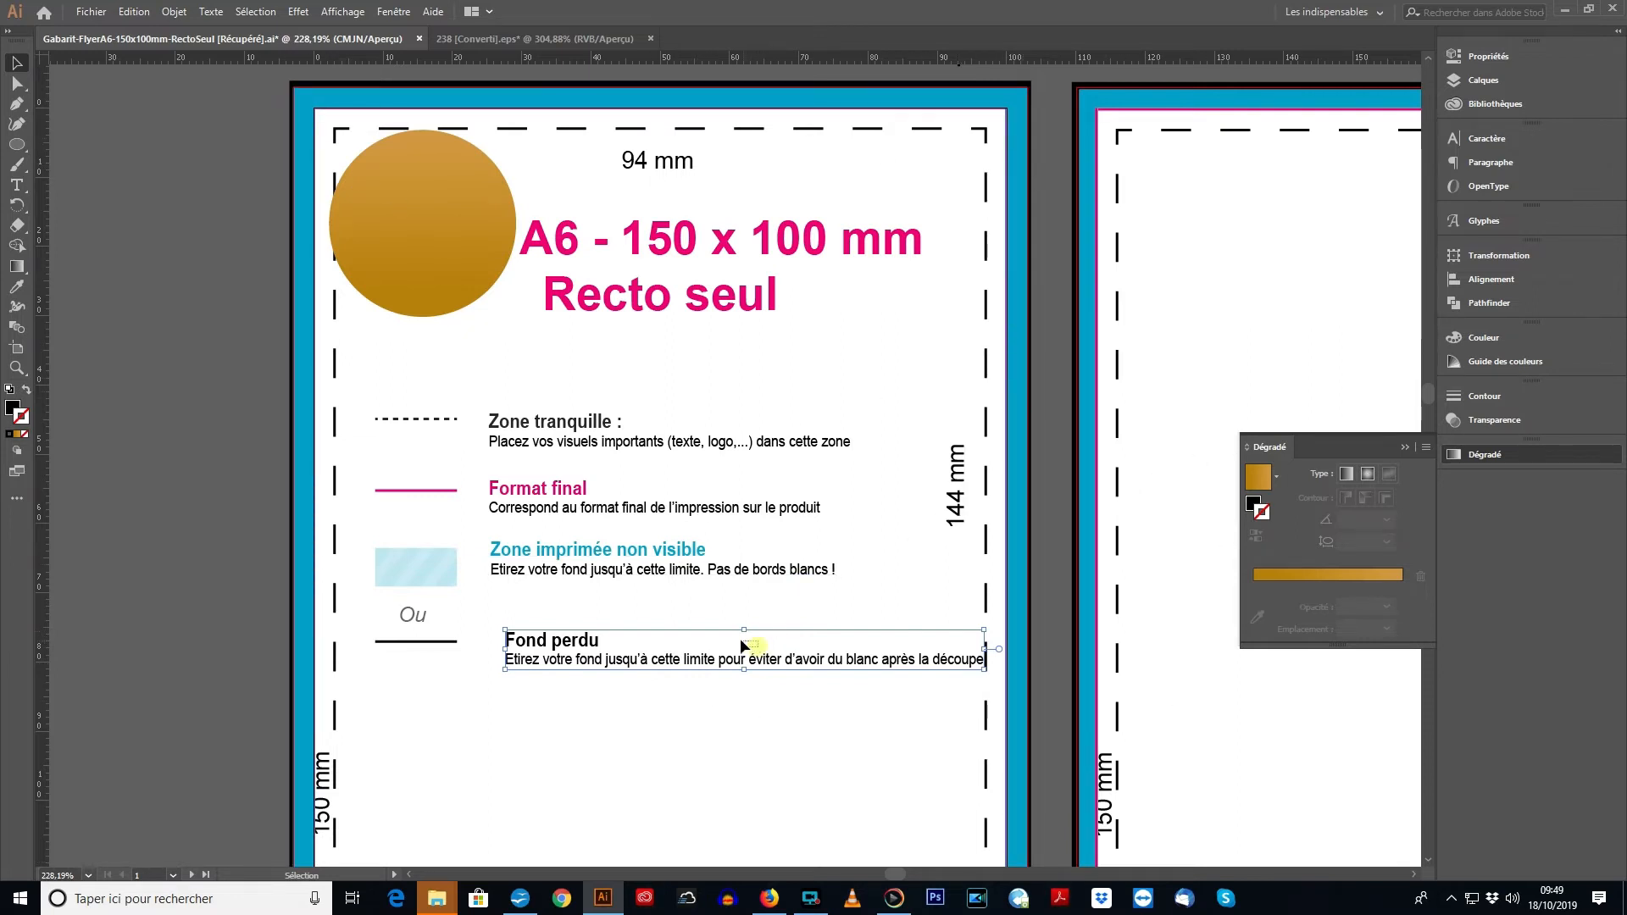
{"action": "left_click_drag", "start_coordinate": [678, 661], "coordinate": [663, 648]}
{"action": "left_click", "coordinate": [709, 459]}
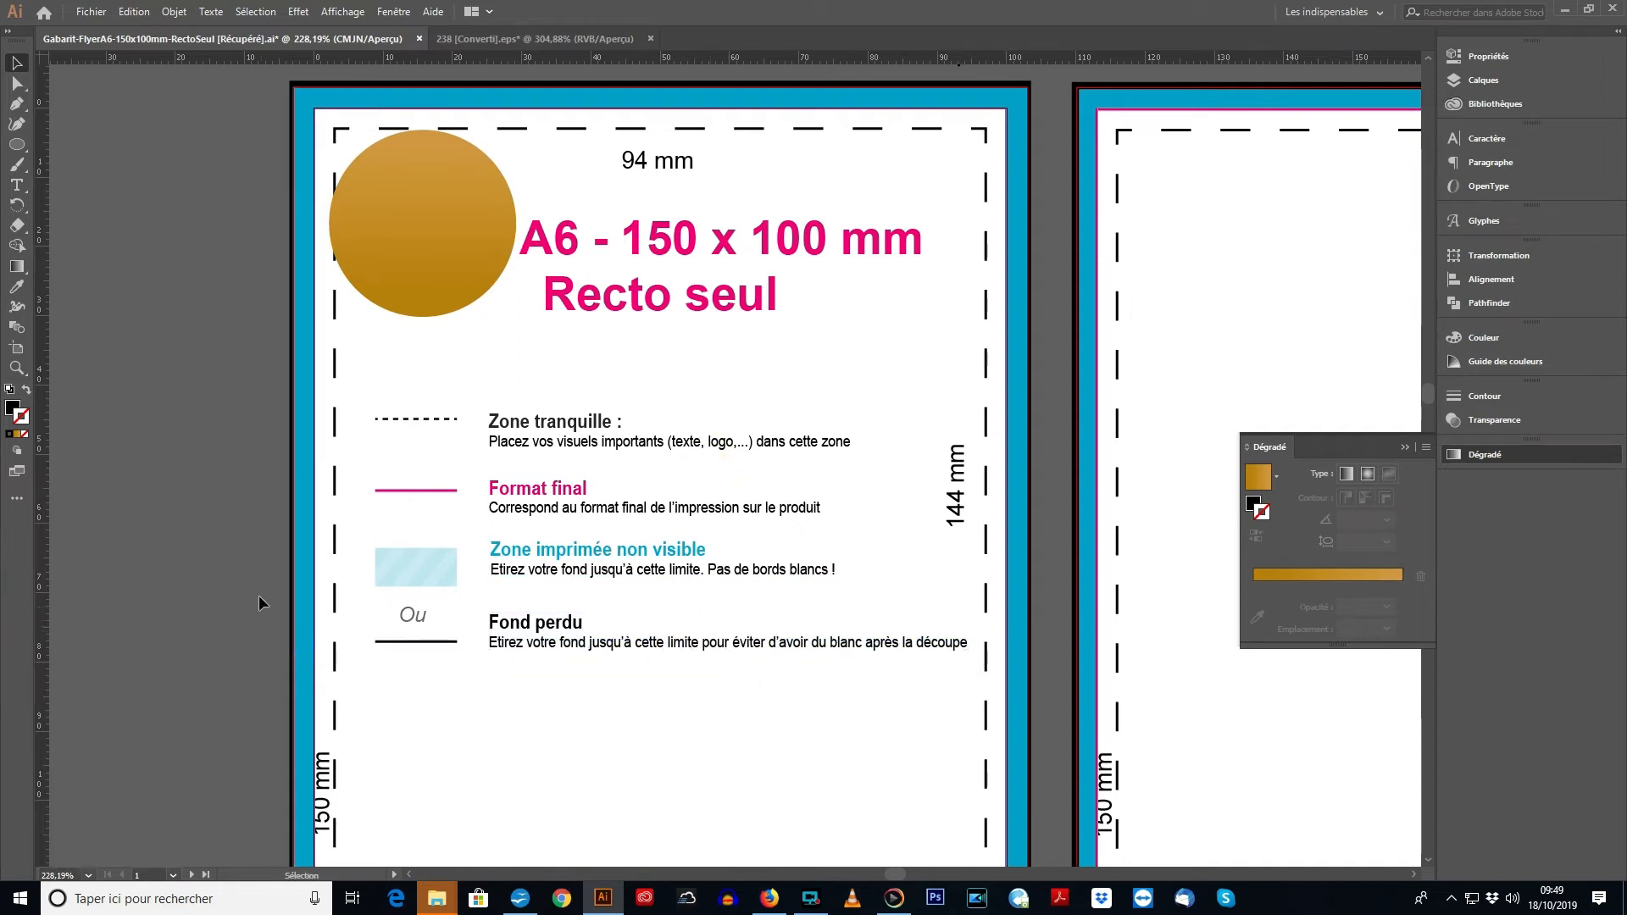
- Convert the instruction text "Vectoriser les typographies." below the template to vector outlines
{"action": "scroll", "coordinate": [238, 440], "scroll_direction": "down", "scroll_amount": 3}
{"action": "scroll", "coordinate": [249, 444], "scroll_direction": "up", "scroll_amount": 1}
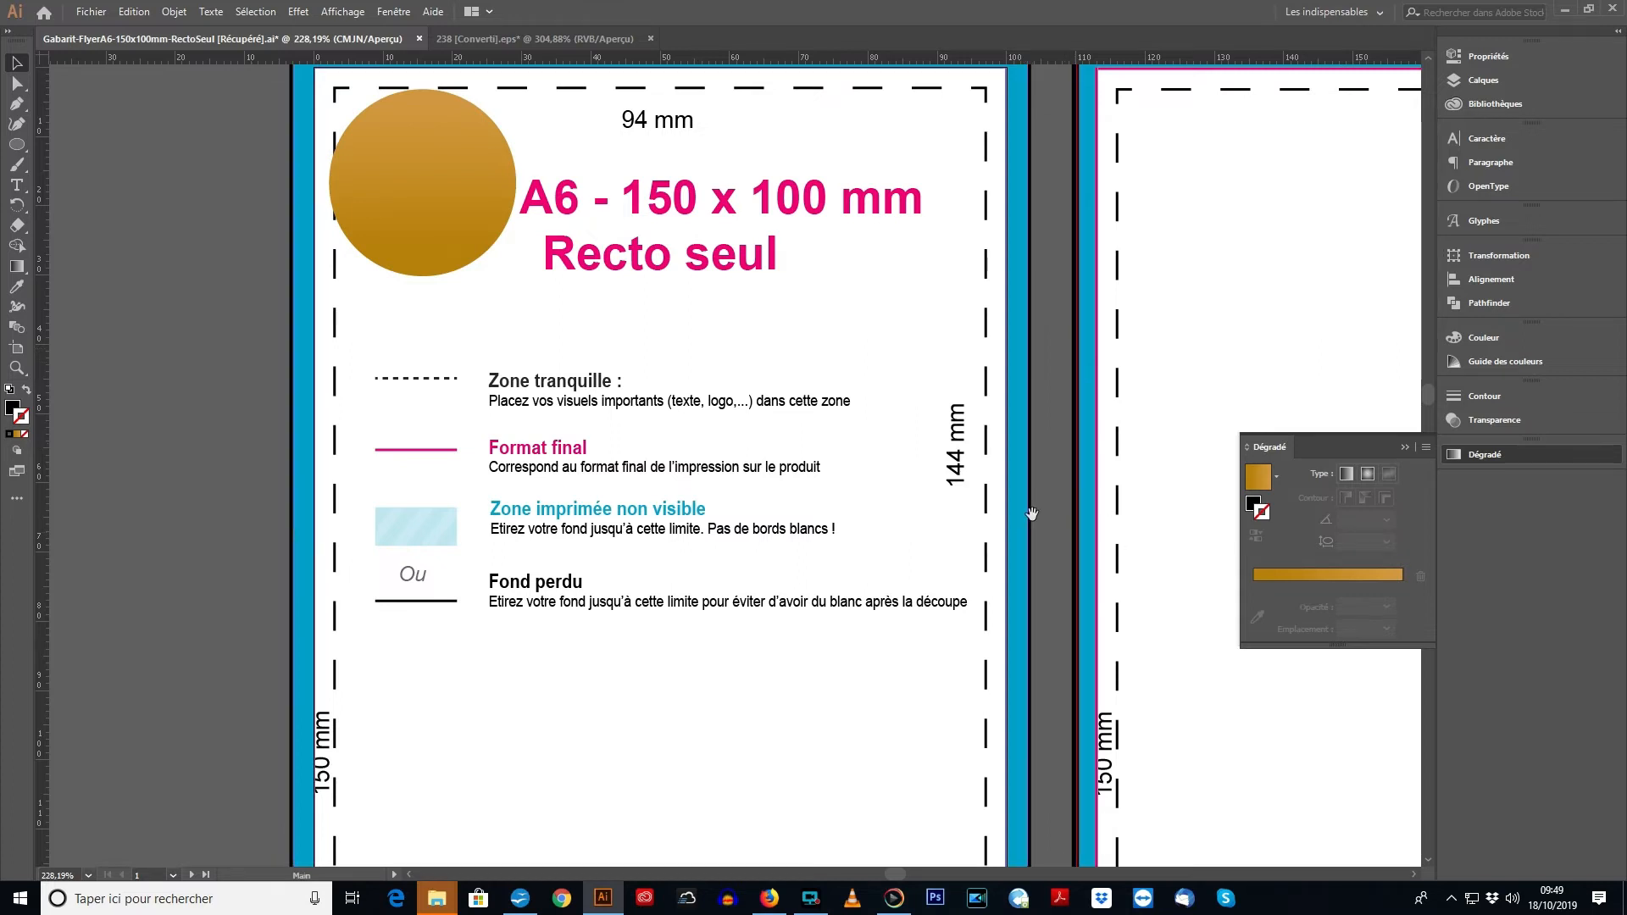
{"action": "left_click_drag", "start_coordinate": [1038, 482], "coordinate": [527, 450]}
{"action": "left_click_drag", "start_coordinate": [608, 521], "coordinate": [1030, 113]}
{"action": "left_click_drag", "start_coordinate": [829, 433], "coordinate": [811, 274]}
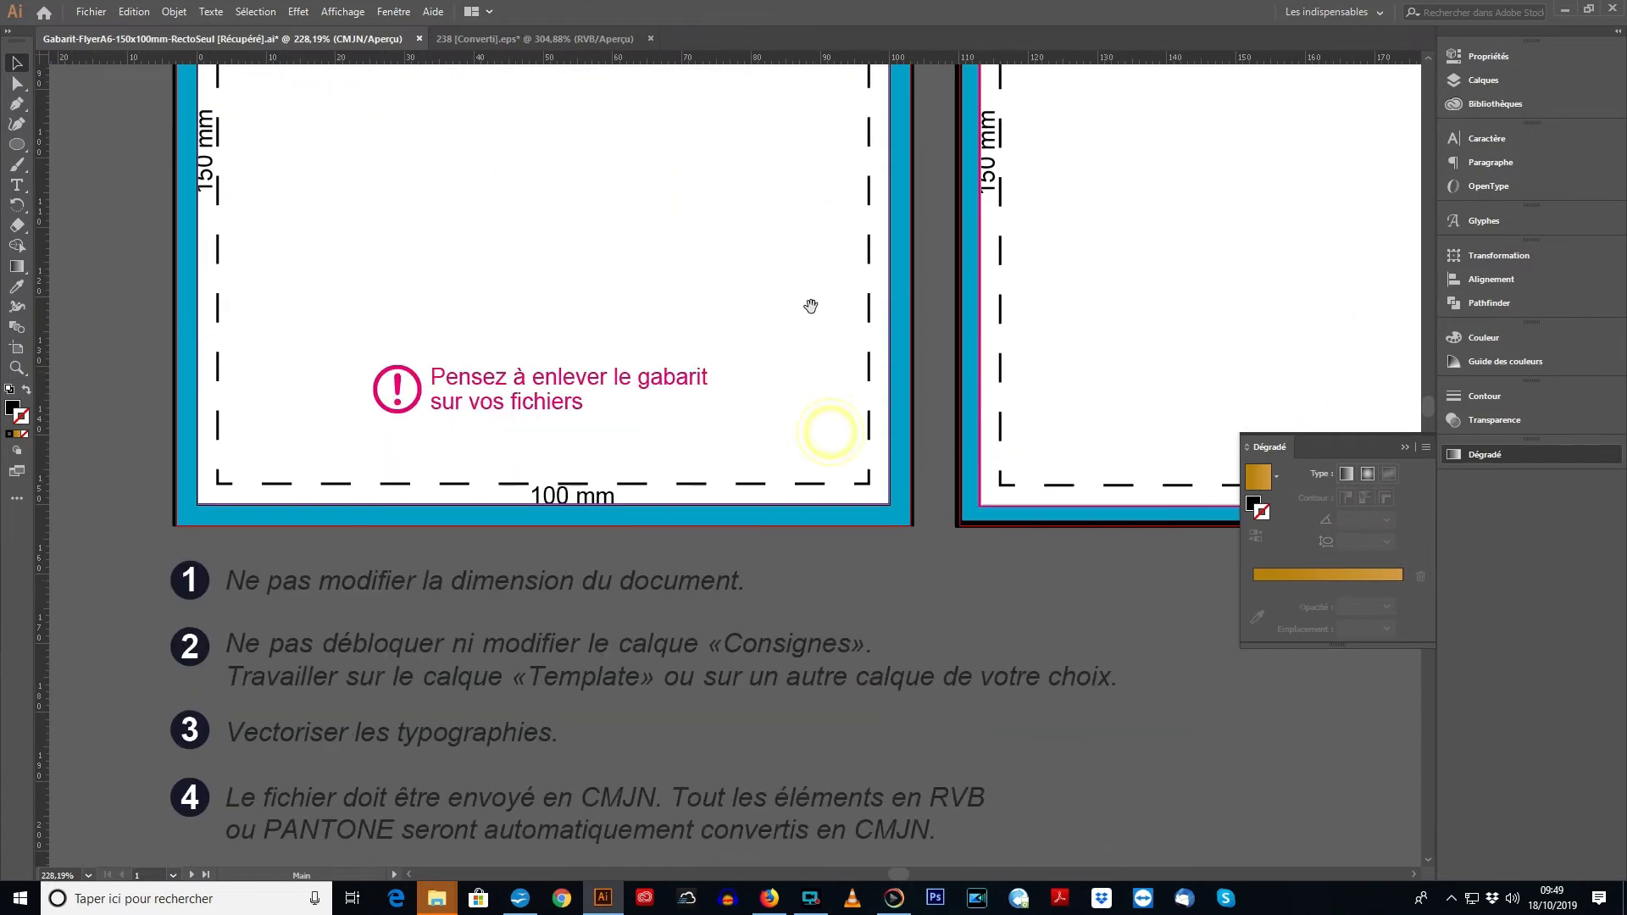
{"action": "left_click_drag", "start_coordinate": [774, 426], "coordinate": [760, 350]}
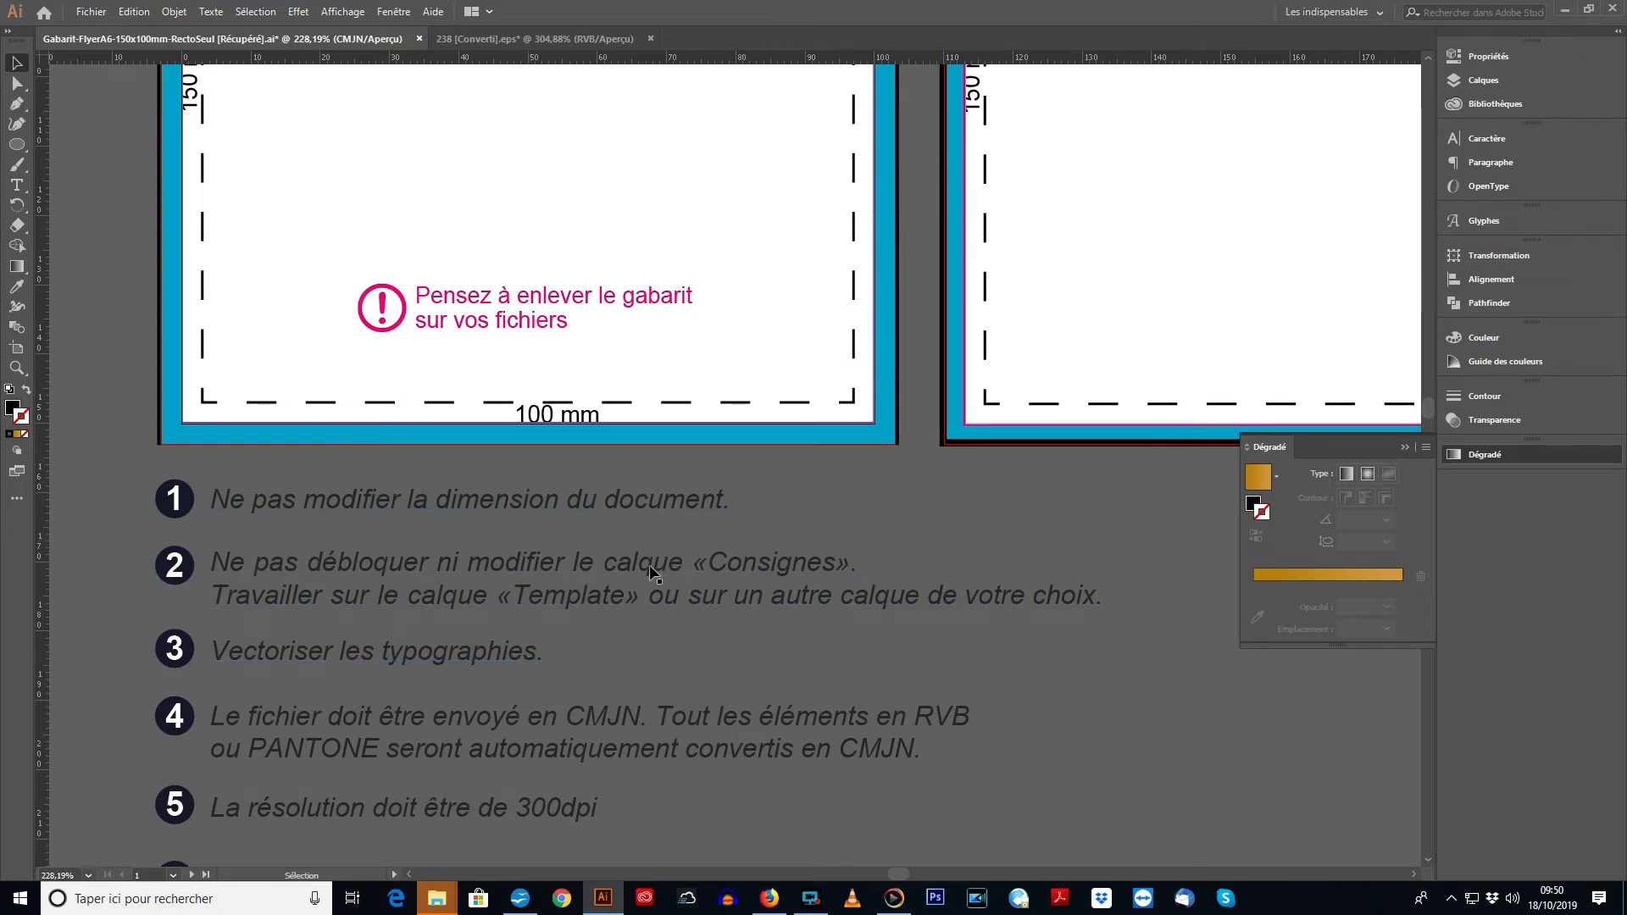
{"action": "left_click", "coordinate": [478, 659]}
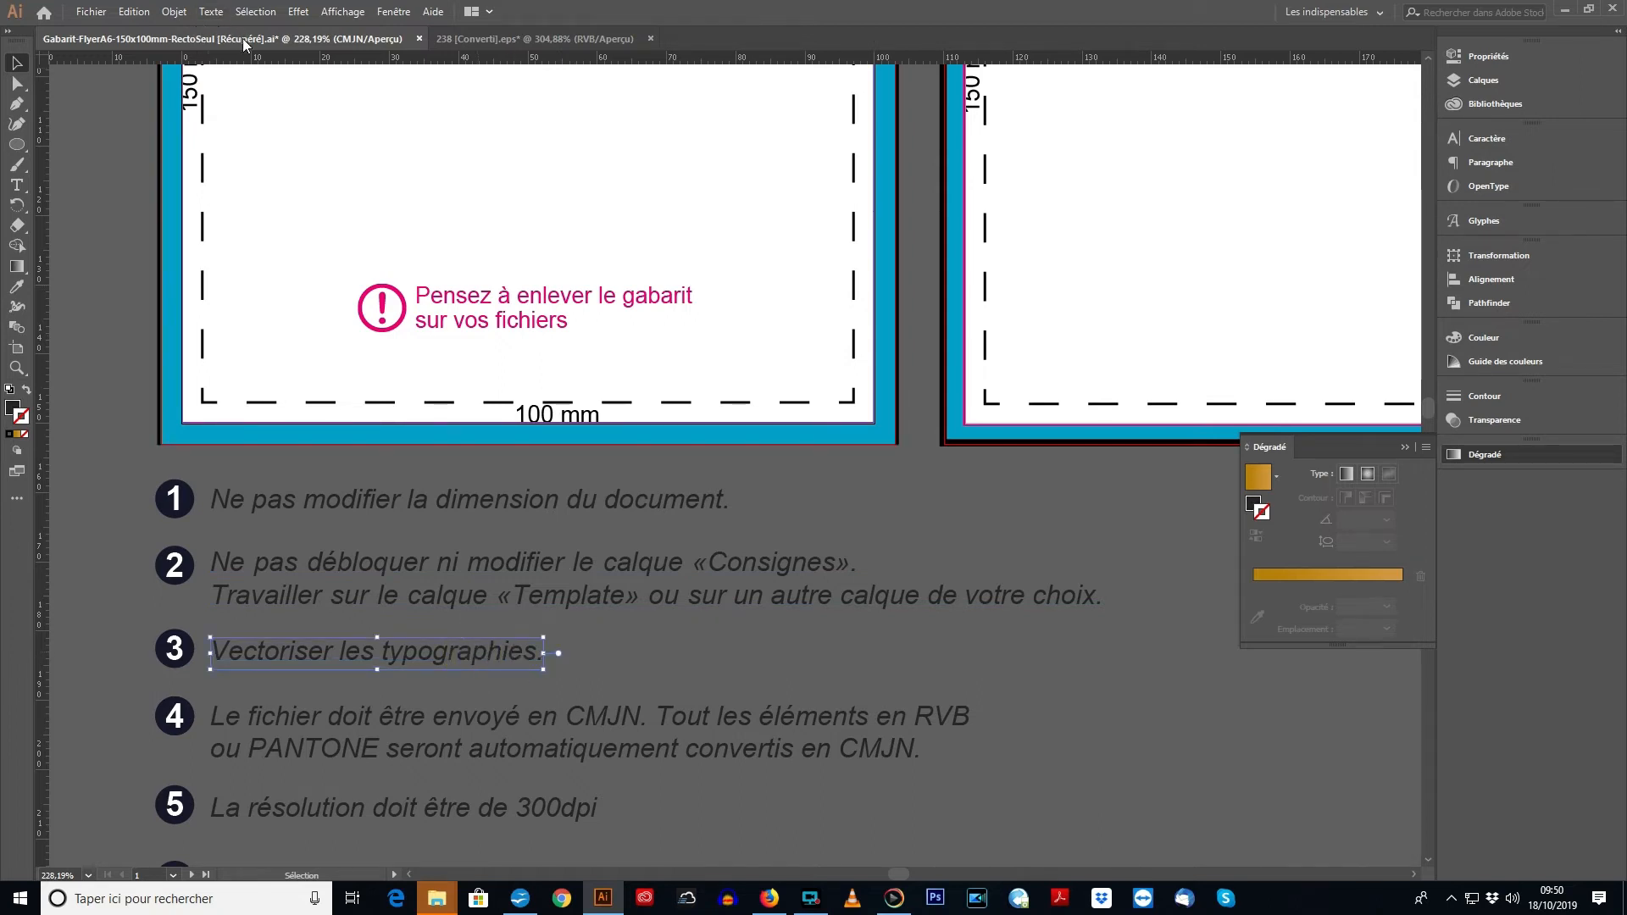
{"action": "left_click", "coordinate": [211, 11]}
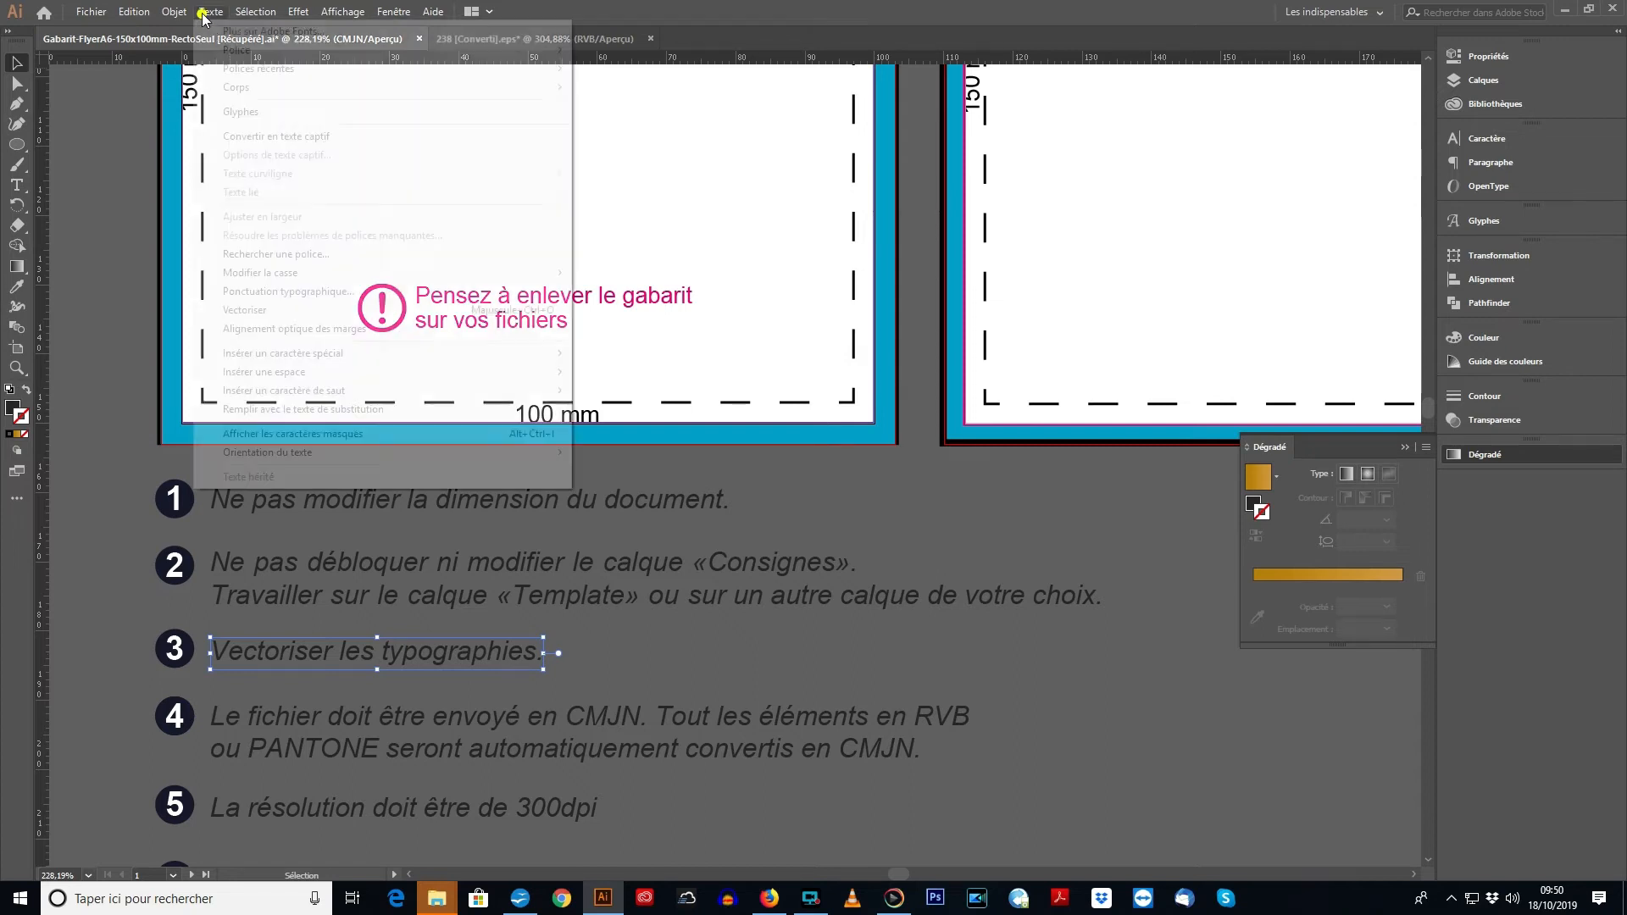
{"action": "left_click", "coordinate": [255, 310]}
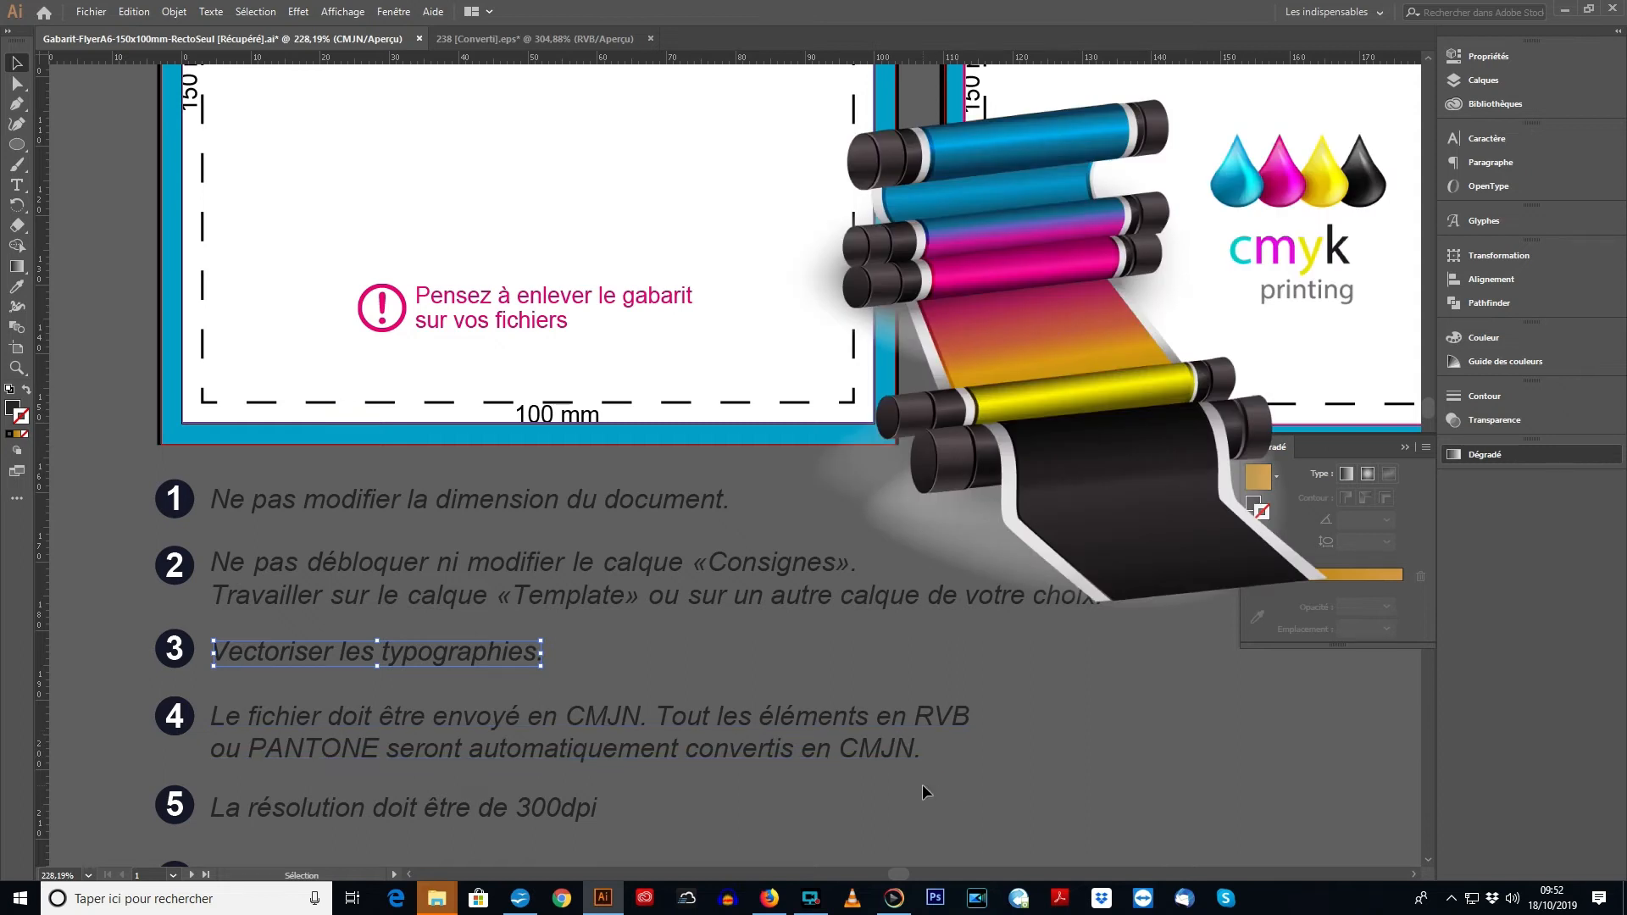
- Place the pizza flyer artwork over the blank second template and enlarge it proportionally until it covers the template's full height
{"action": "scroll", "coordinate": [924, 779], "scroll_direction": "down", "scroll_amount": 3}
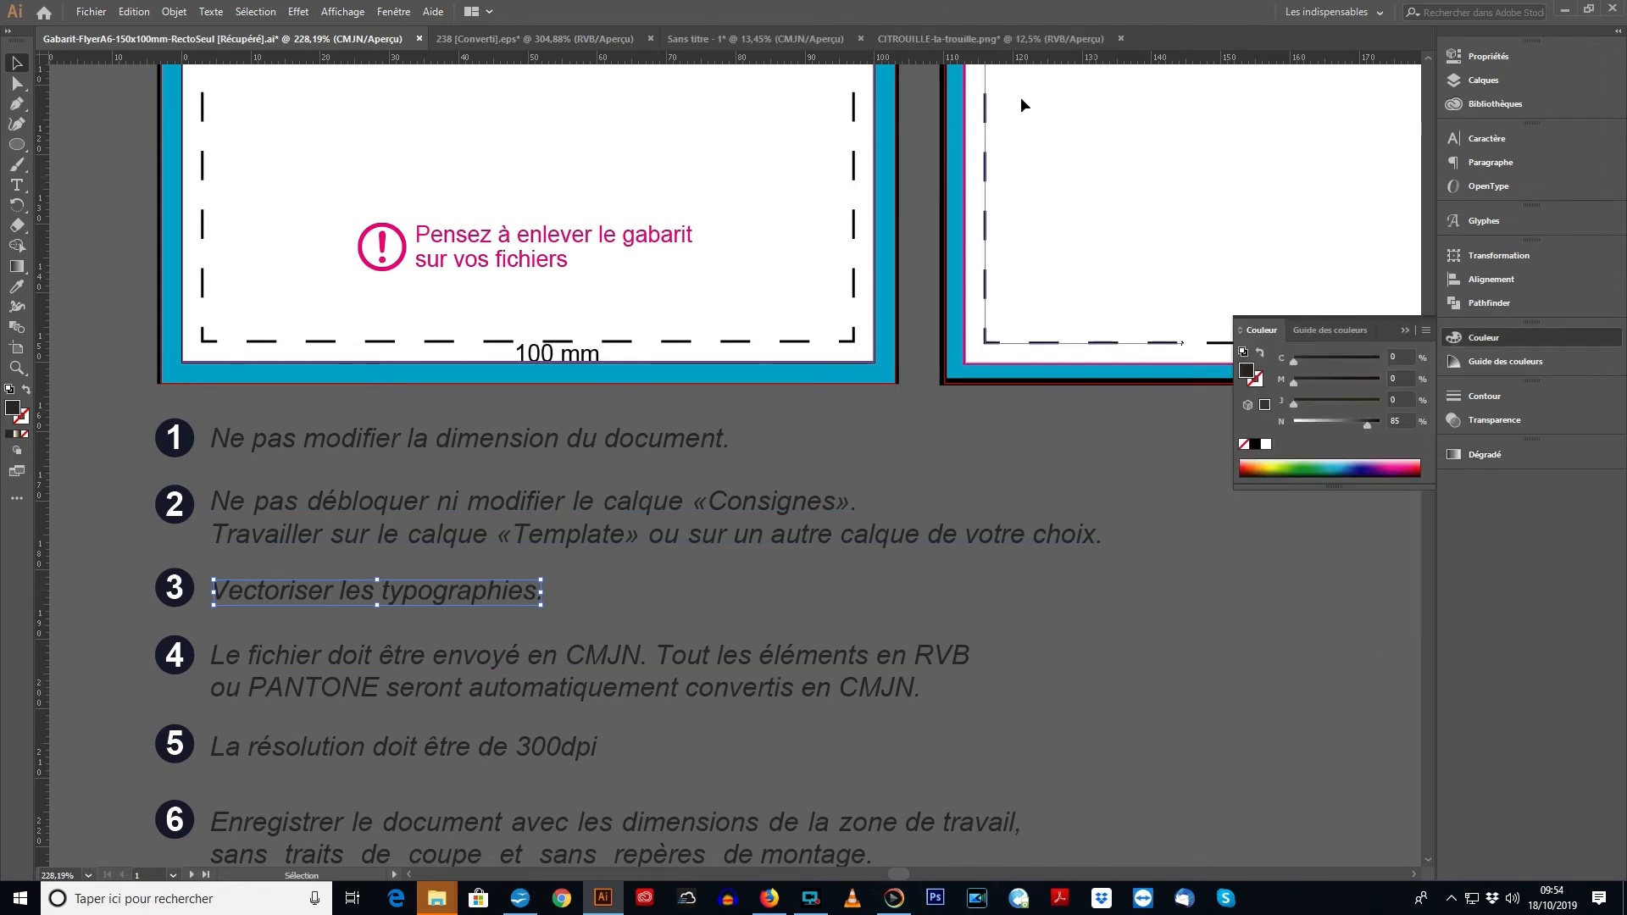
{"action": "left_click", "coordinate": [726, 320]}
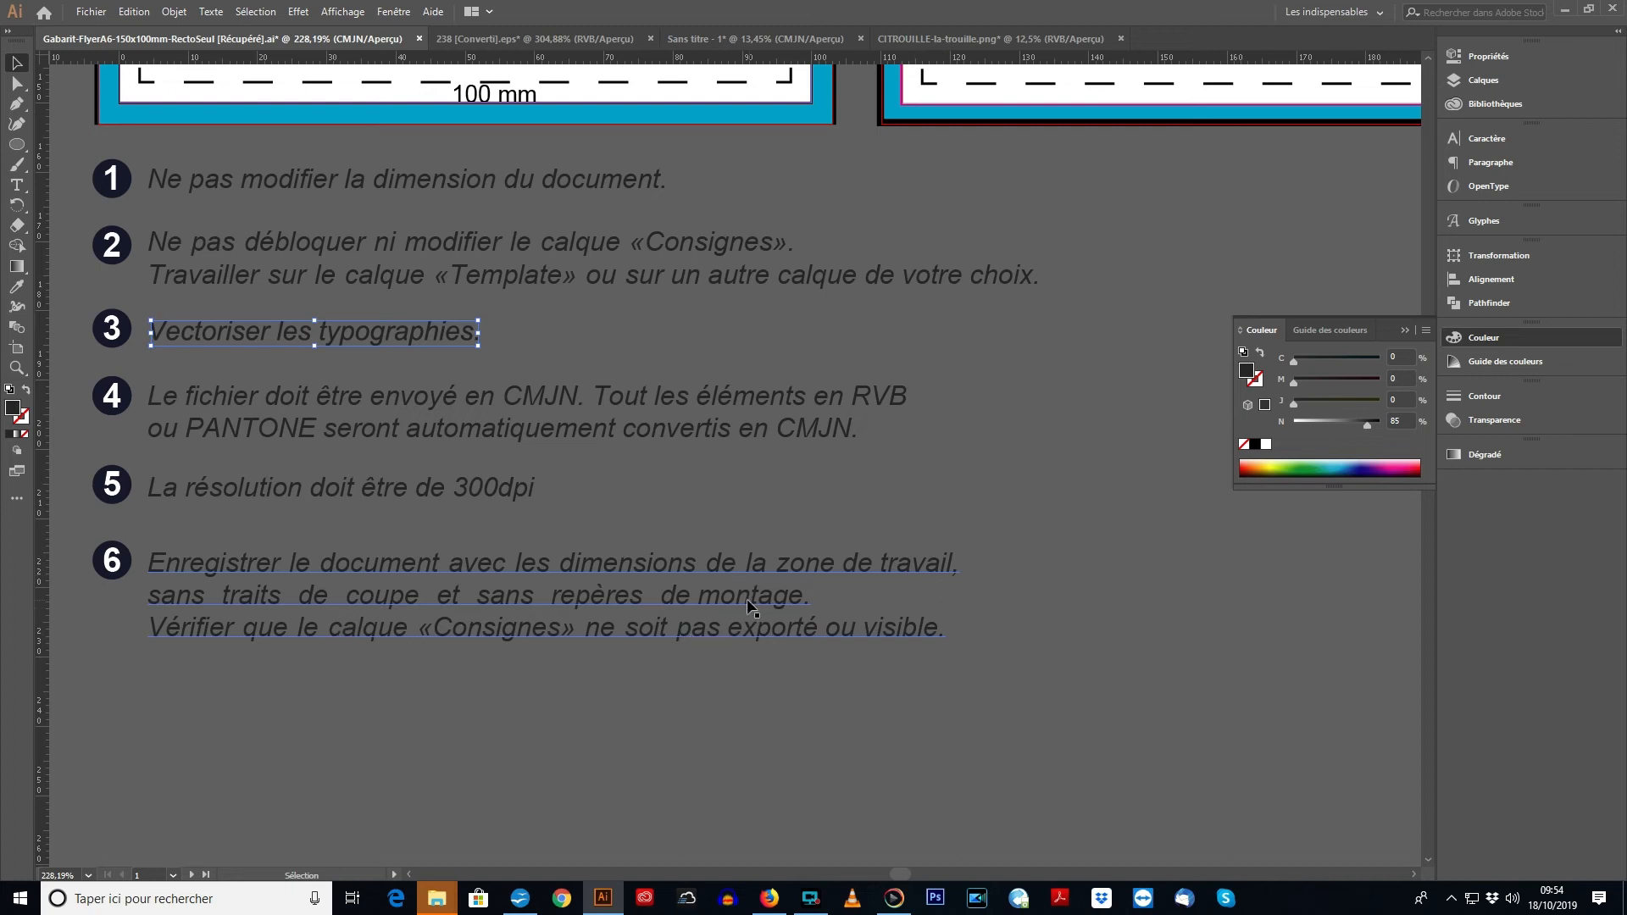
{"action": "key", "text": "space"}
{"action": "left_click_drag", "start_coordinate": [879, 276], "coordinate": [467, 608]}
{"action": "left_click_drag", "start_coordinate": [801, 381], "coordinate": [771, 537]}
{"action": "left_click_drag", "start_coordinate": [774, 411], "coordinate": [636, 593]}
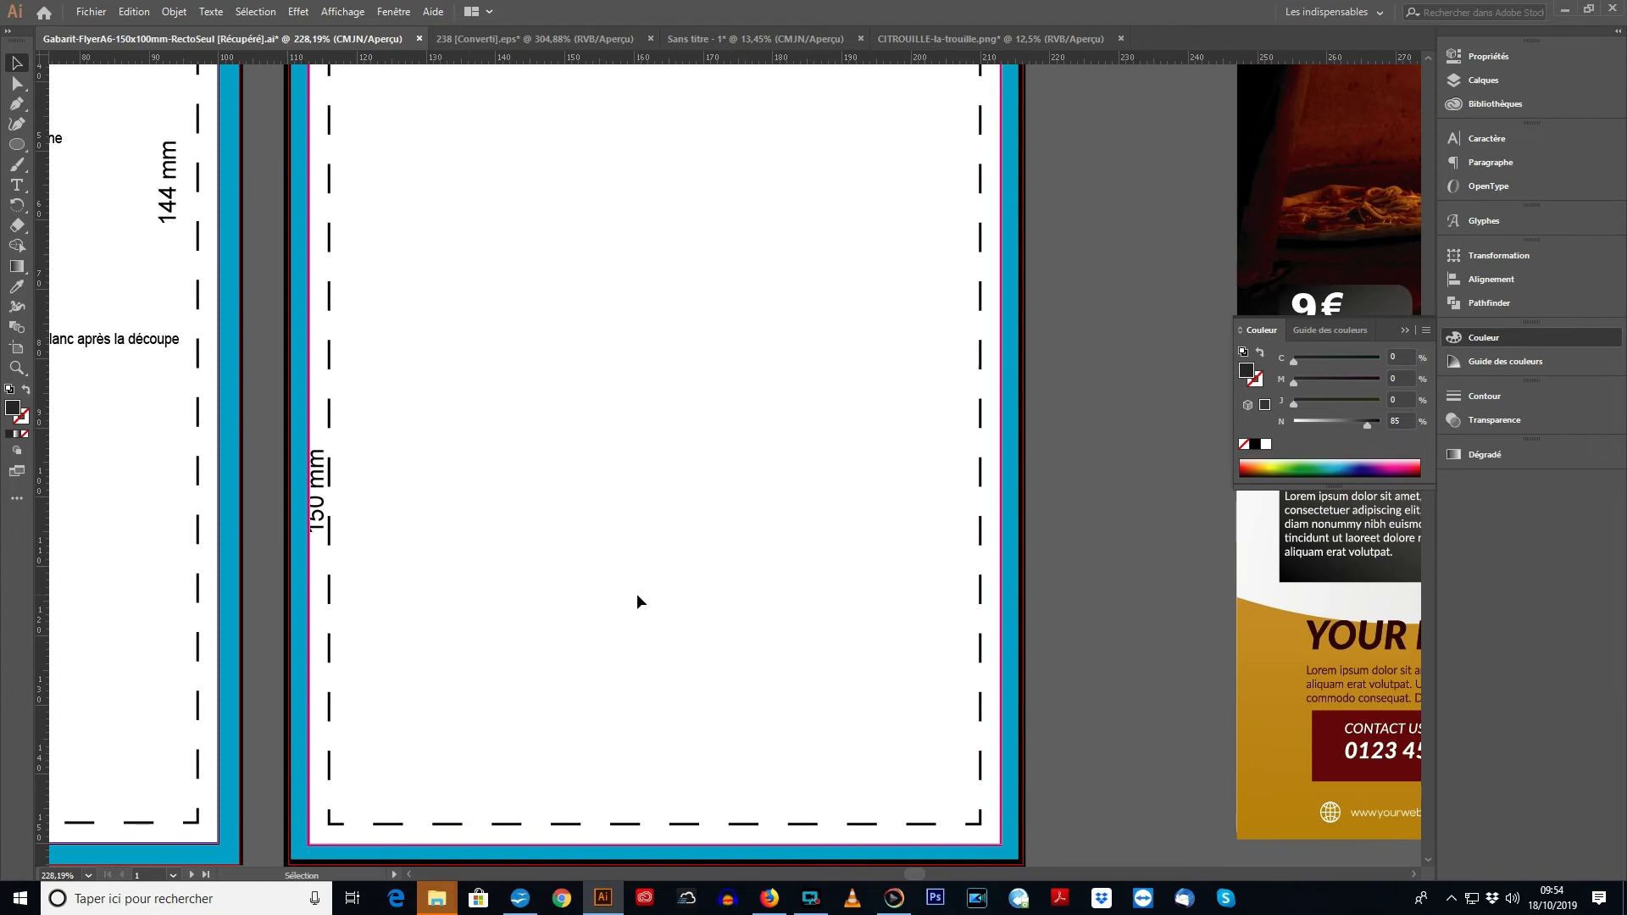
{"action": "key", "text": "ctrl+minus"}
{"action": "key", "text": "ctrl+minus"}
{"action": "key", "text": "ctrl+minus"}
{"action": "key", "text": "space"}
{"action": "left_click_drag", "start_coordinate": [825, 339], "coordinate": [260, 619]}
{"action": "left_click_drag", "start_coordinate": [826, 170], "coordinate": [1250, 782]}
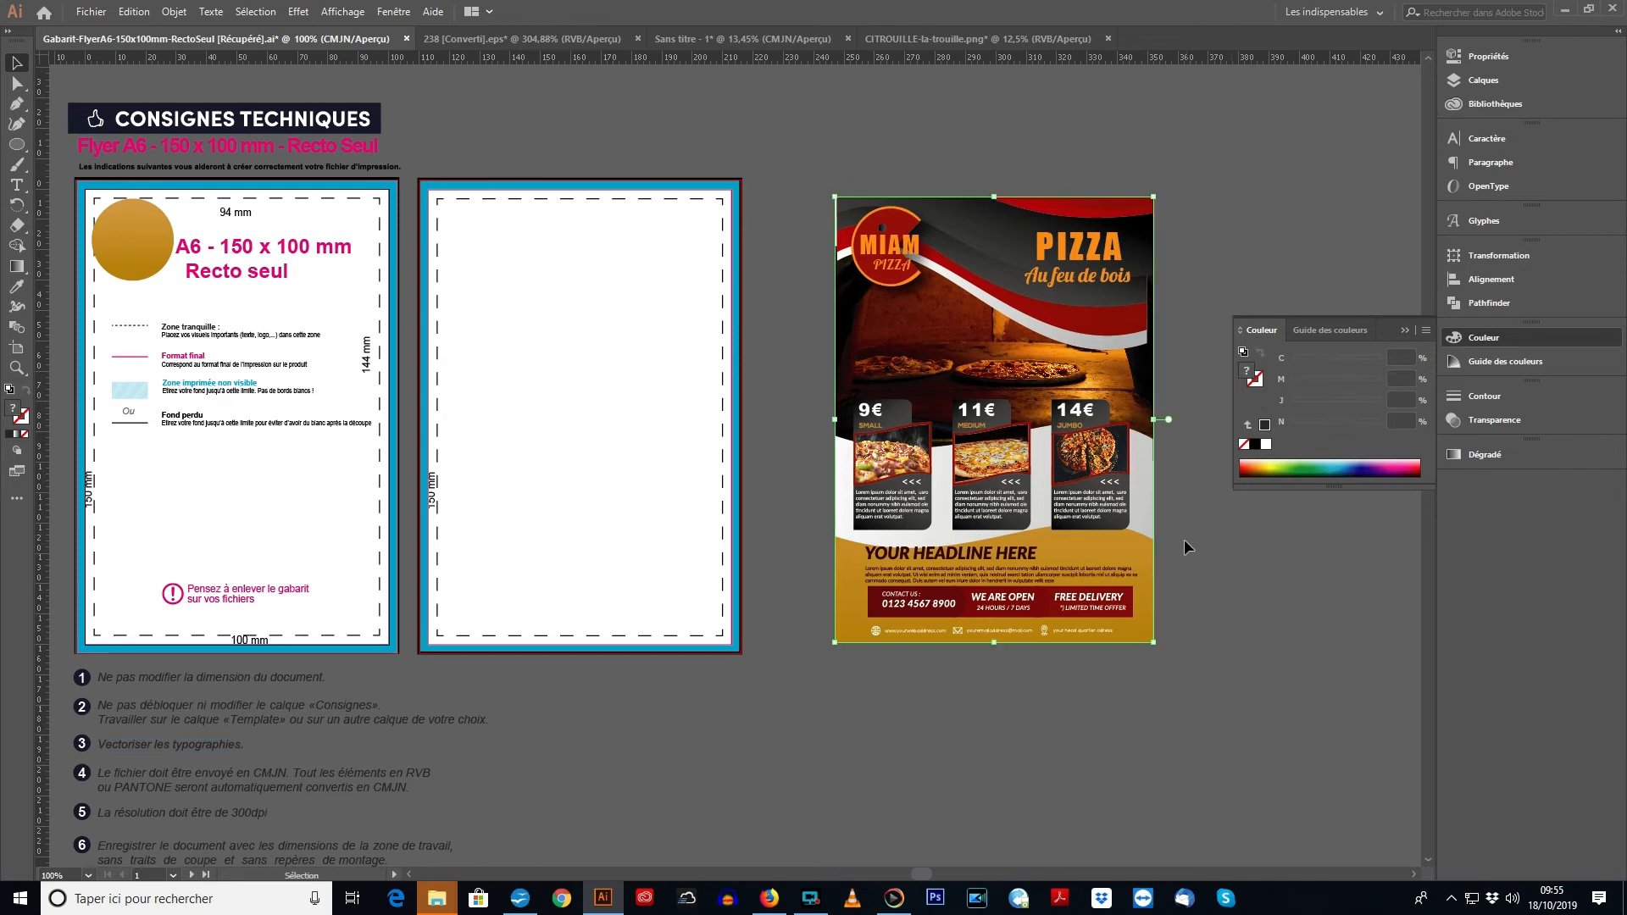
{"action": "left_click_drag", "start_coordinate": [1064, 413], "coordinate": [642, 393]}
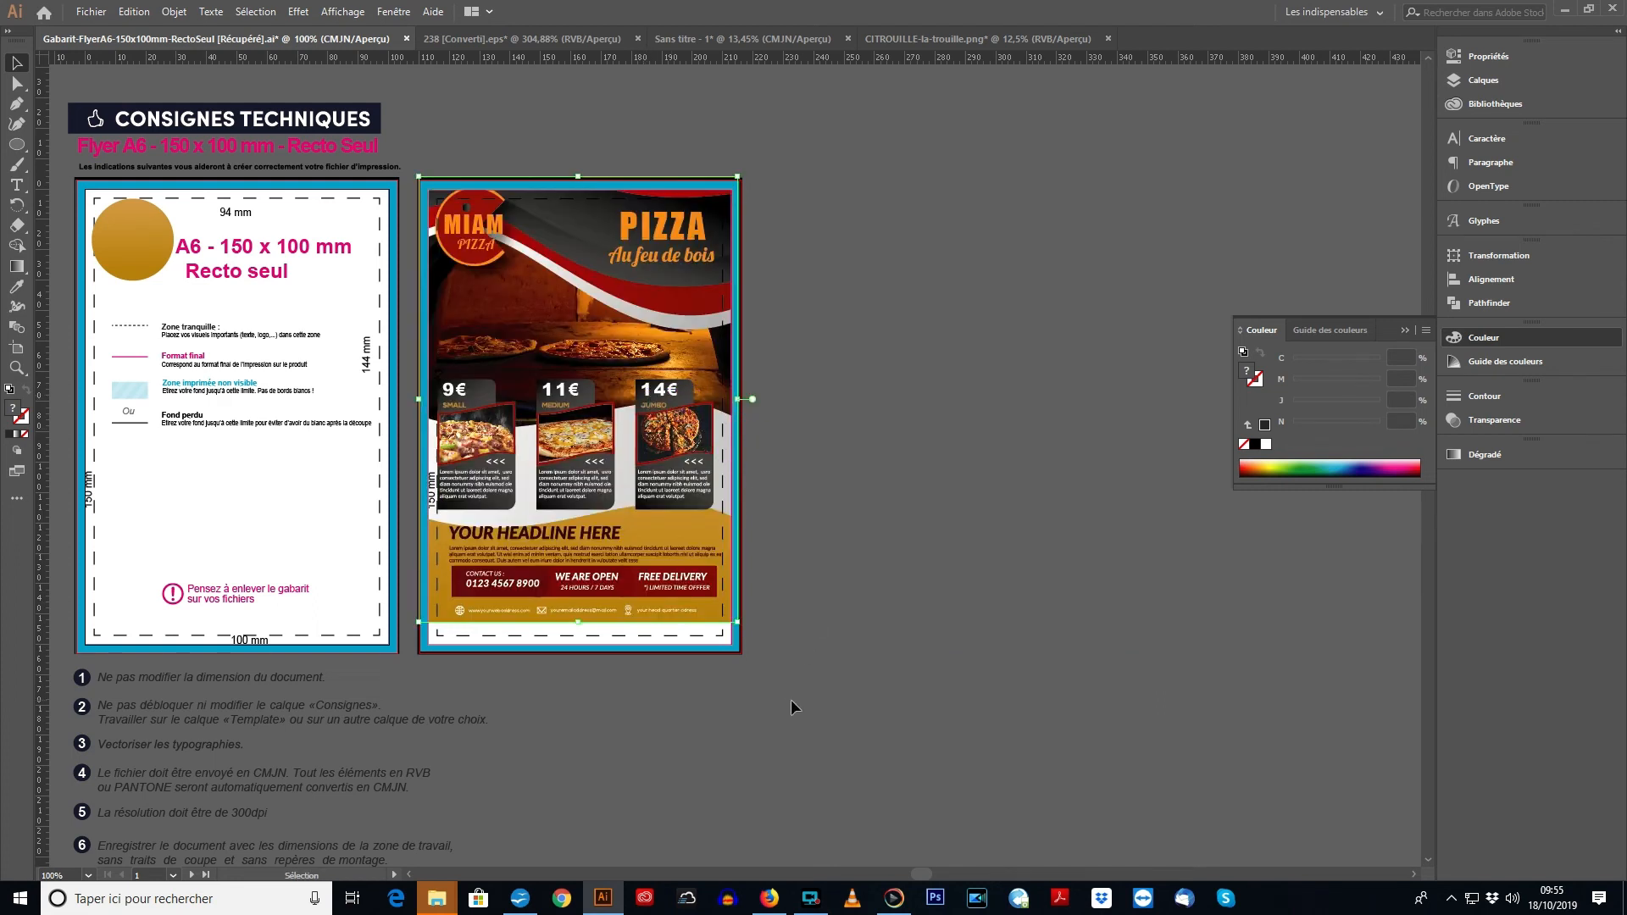
{"action": "left_click_drag", "start_coordinate": [736, 621], "coordinate": [767, 682]}
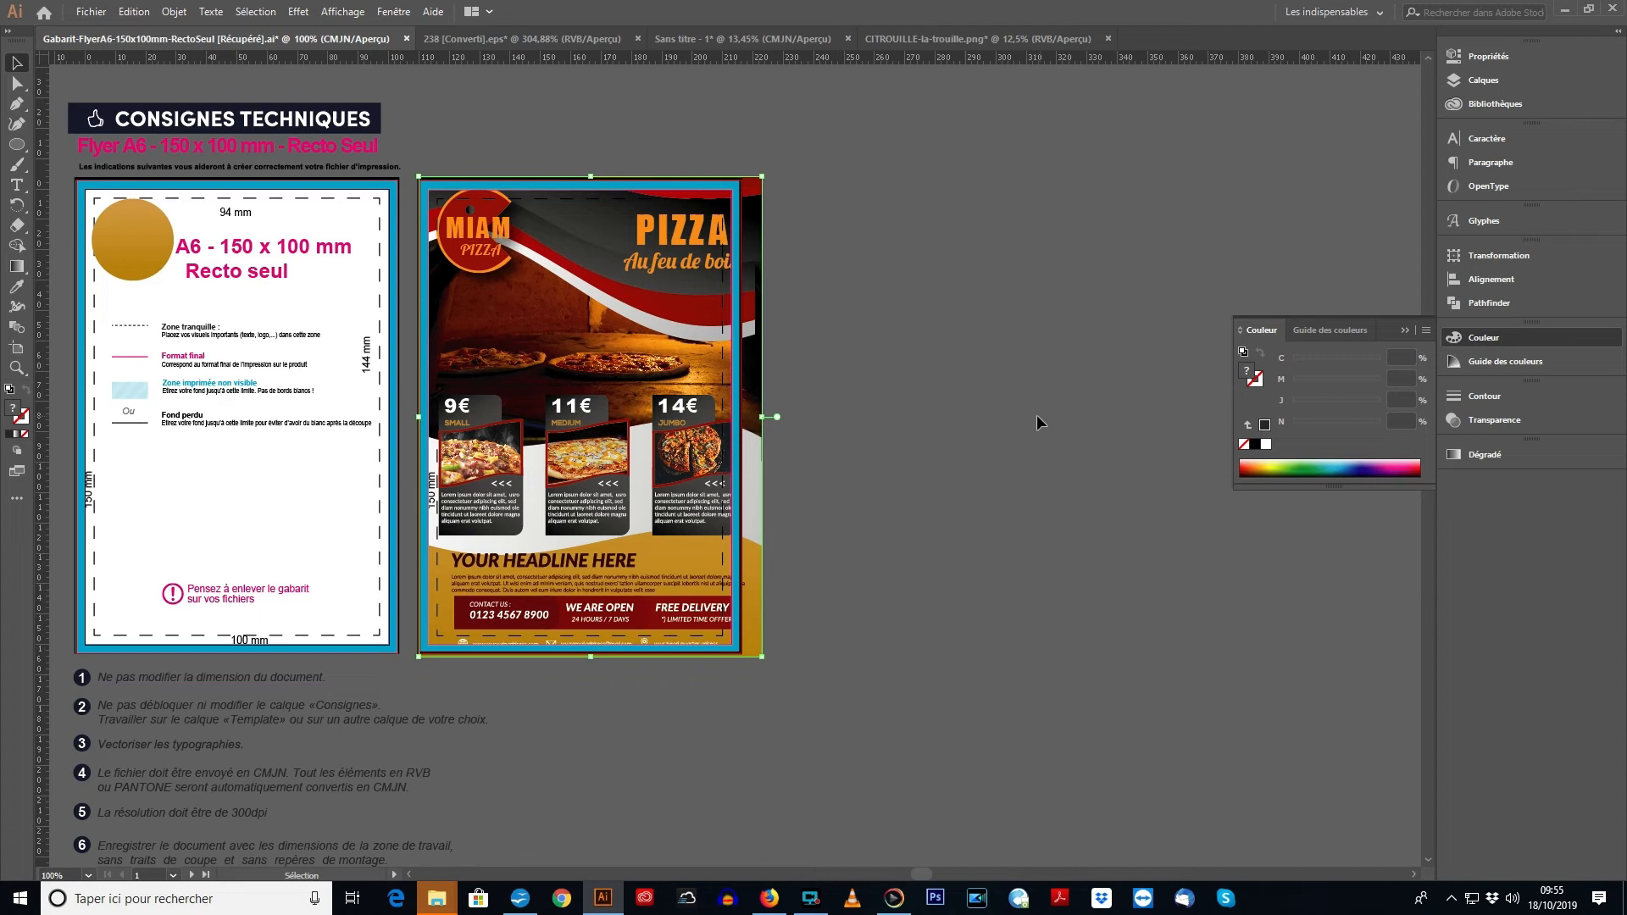
- Bring the pizza flyer artwork to the very front, above the template's borders and guide lines
{"action": "left_click", "coordinate": [17, 368]}
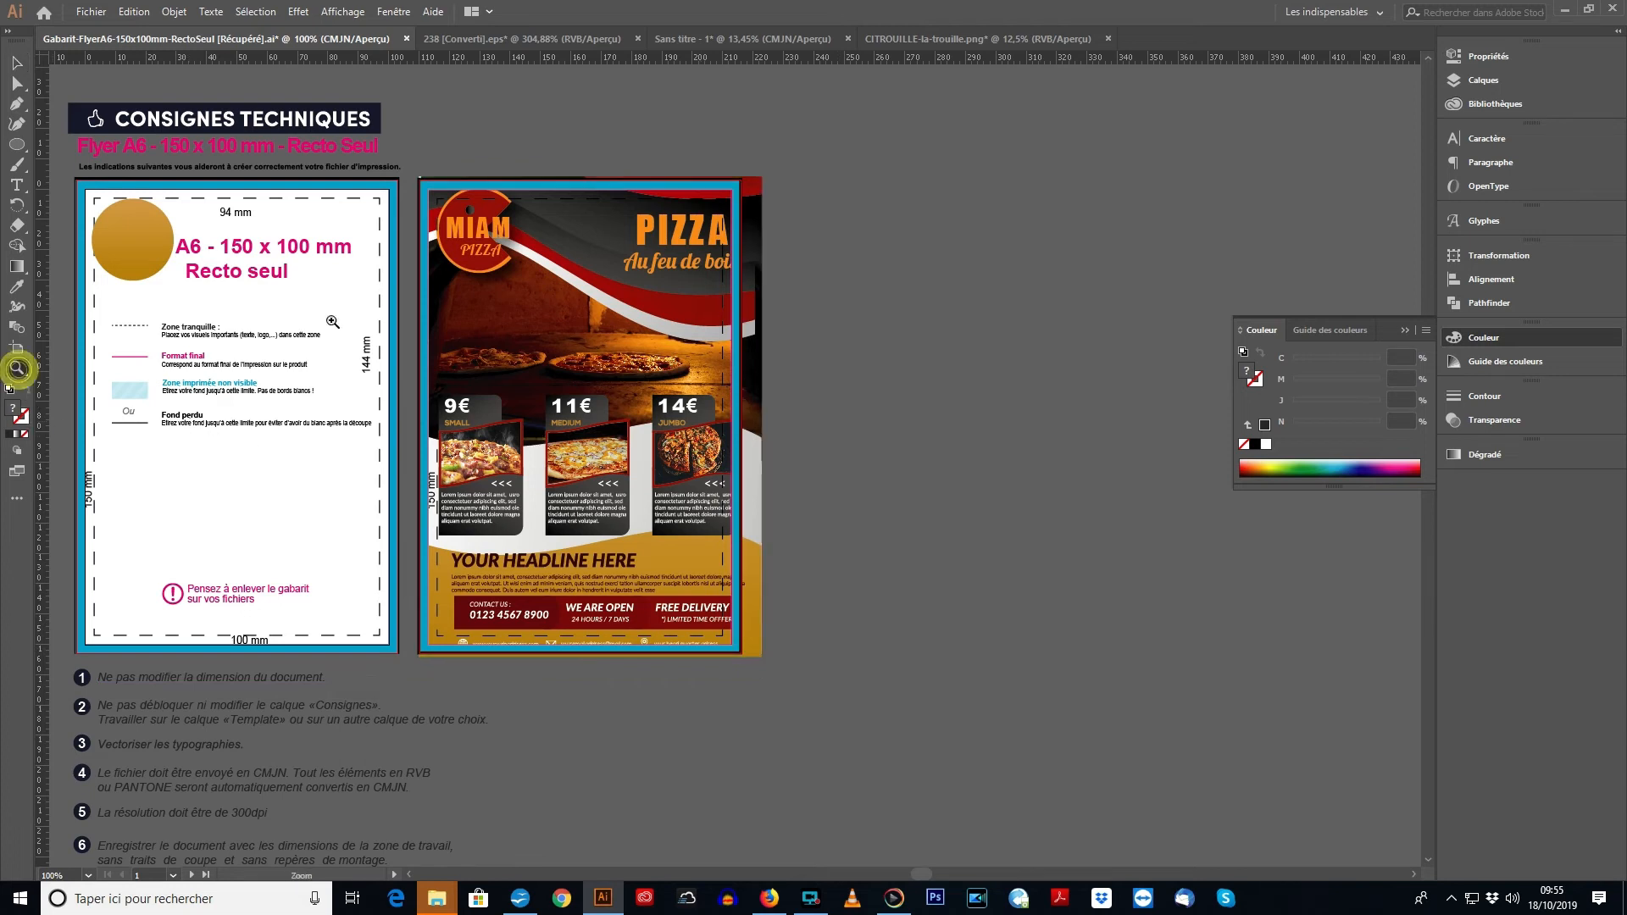
{"action": "left_click_drag", "start_coordinate": [388, 163], "coordinate": [897, 385]}
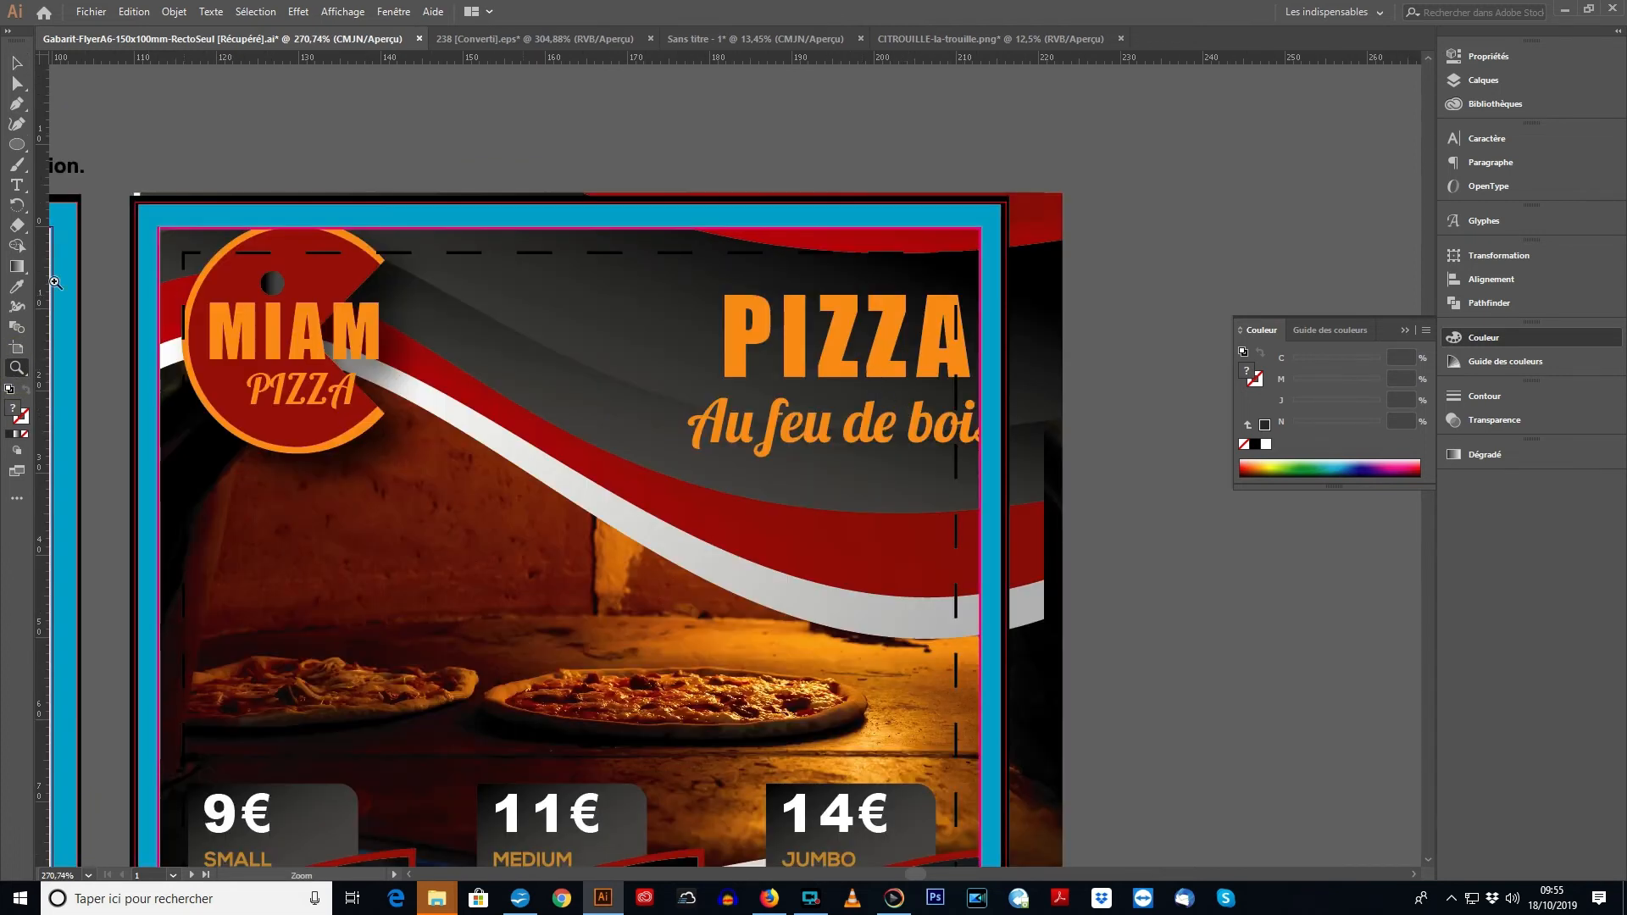
{"action": "left_click", "coordinate": [17, 63]}
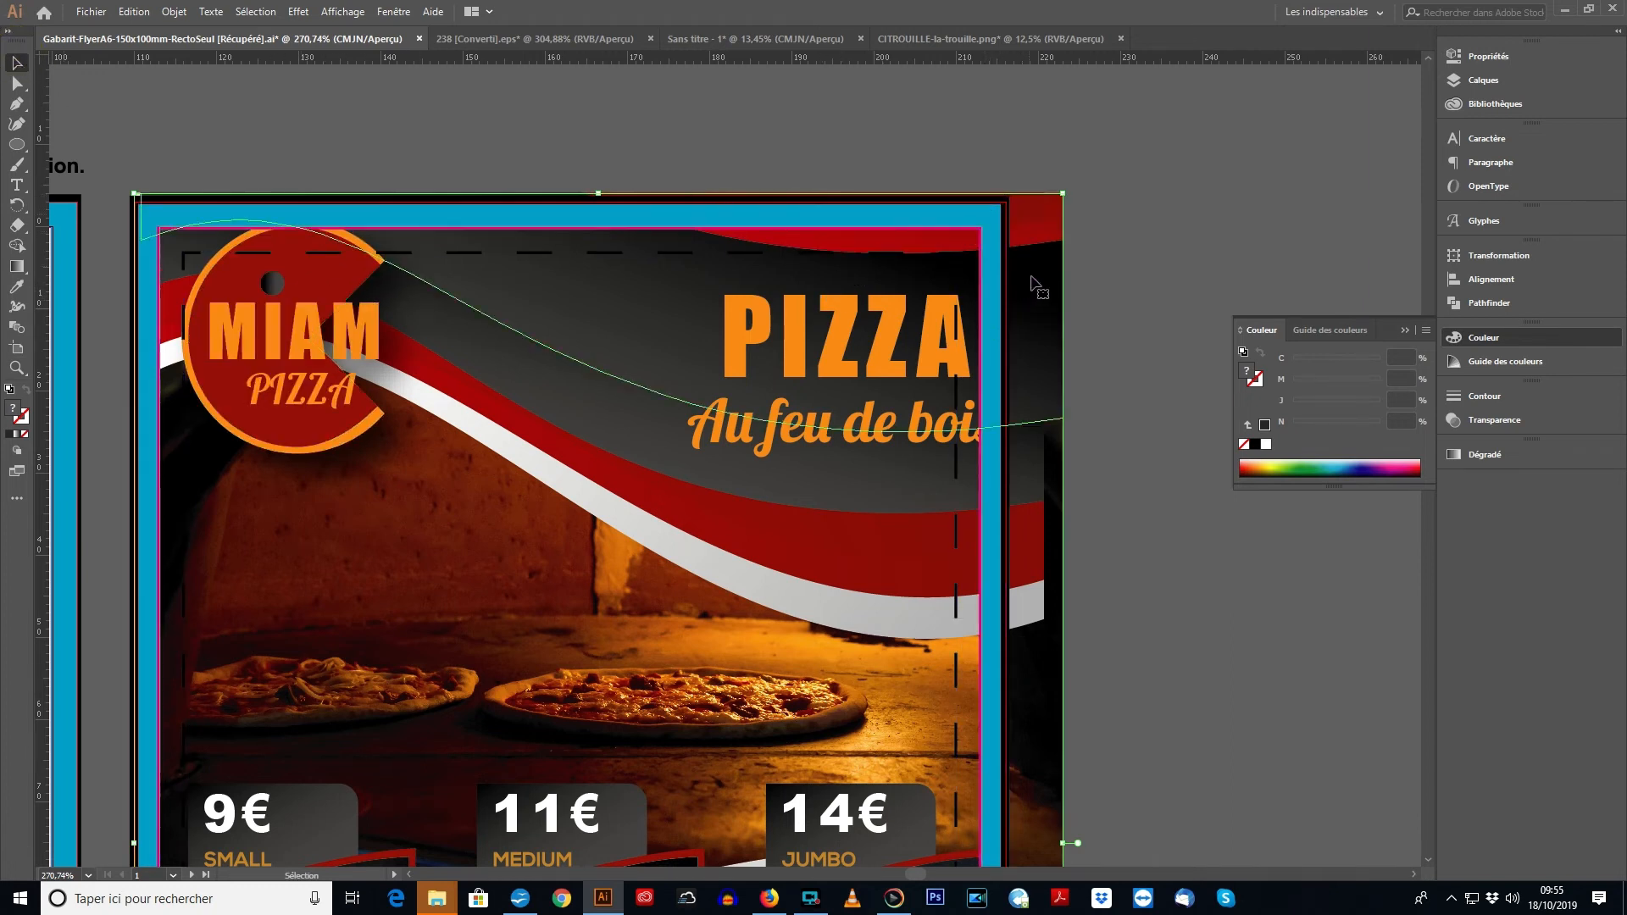
{"action": "left_click", "coordinate": [174, 12]}
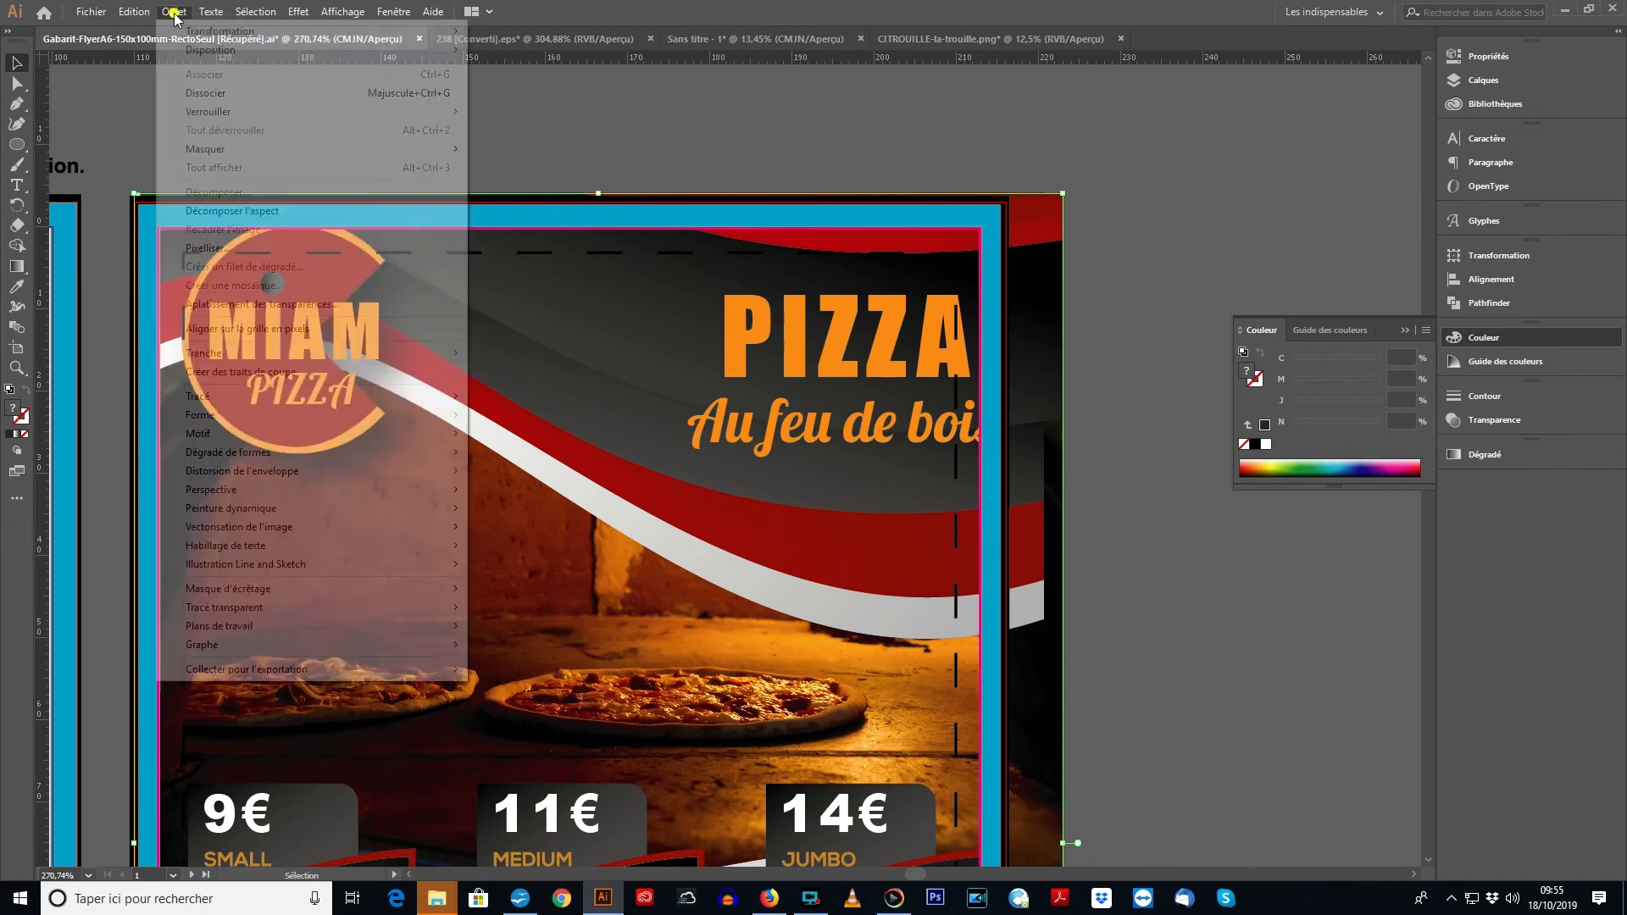
{"action": "mouse_move", "coordinate": [428, 50]}
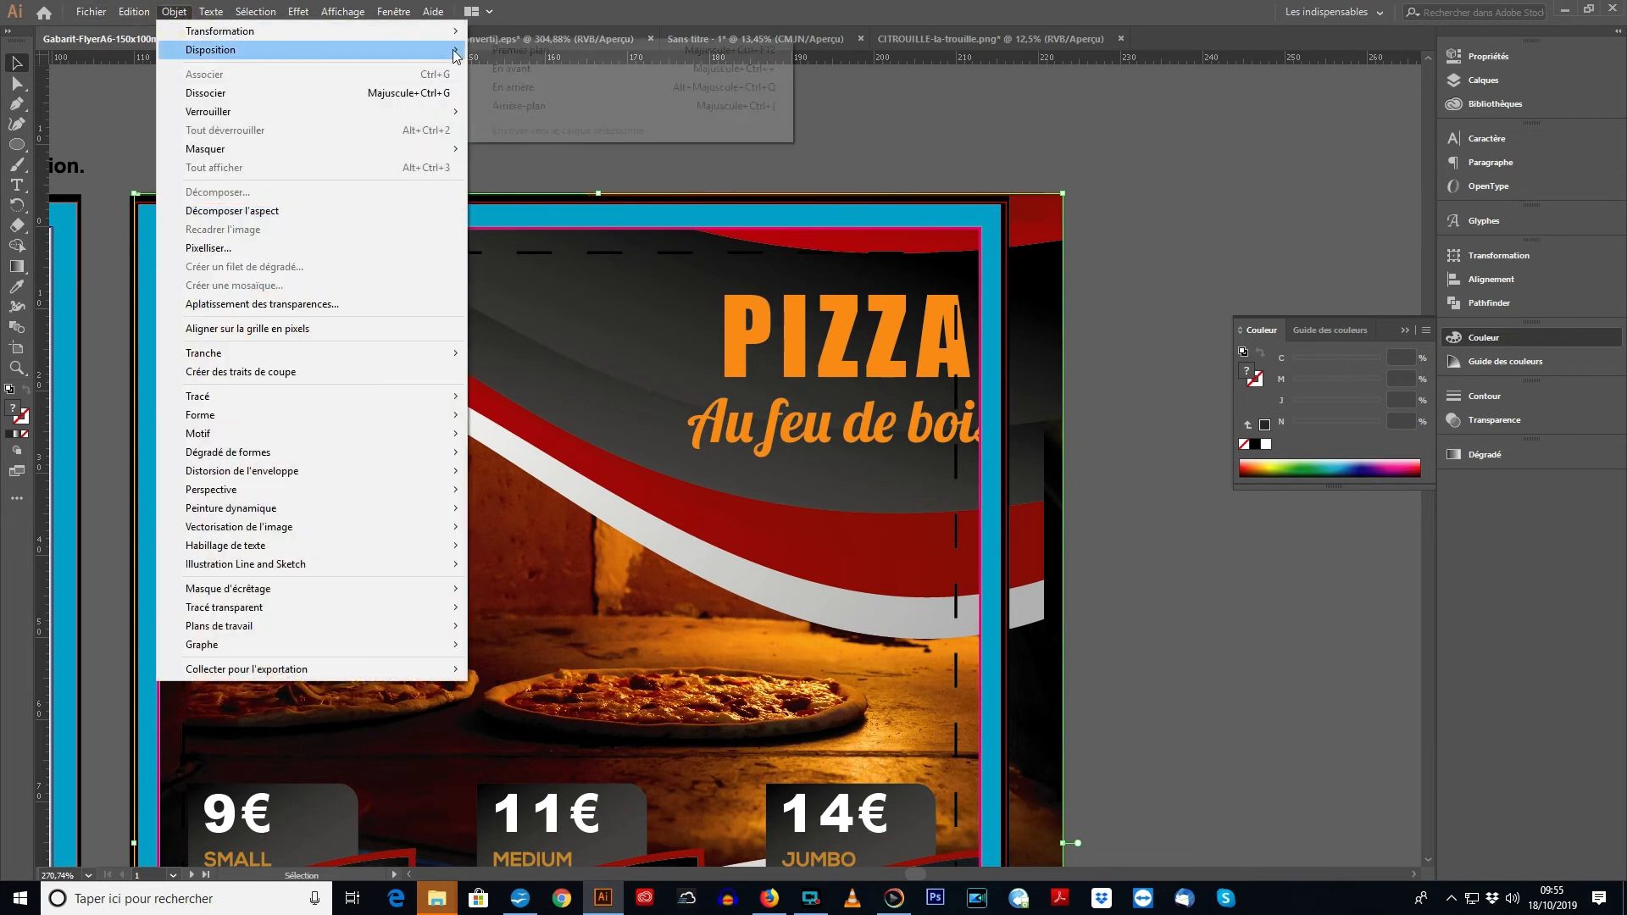
{"action": "left_click", "coordinate": [527, 52]}
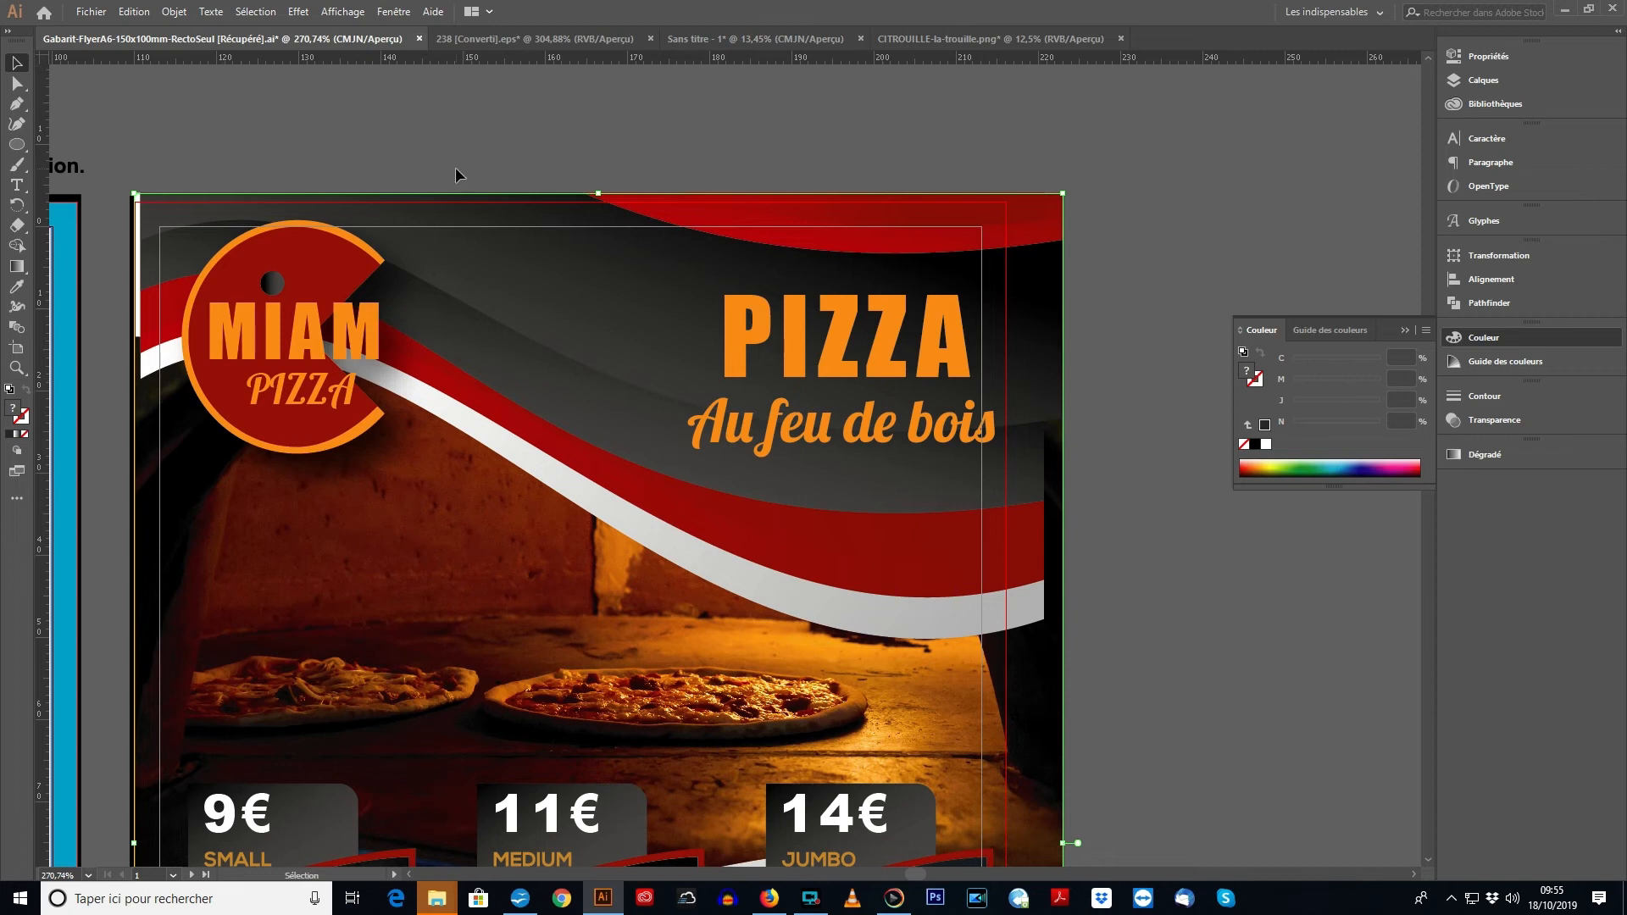
- Reduce the pizza flyer artwork's opacity to 47% and deselect it
{"action": "left_click", "coordinate": [1508, 420]}
{"action": "left_click", "coordinate": [1421, 416]}
{"action": "left_click_drag", "start_coordinate": [1418, 434], "coordinate": [1377, 462]}
{"action": "left_click", "coordinate": [1191, 195]}
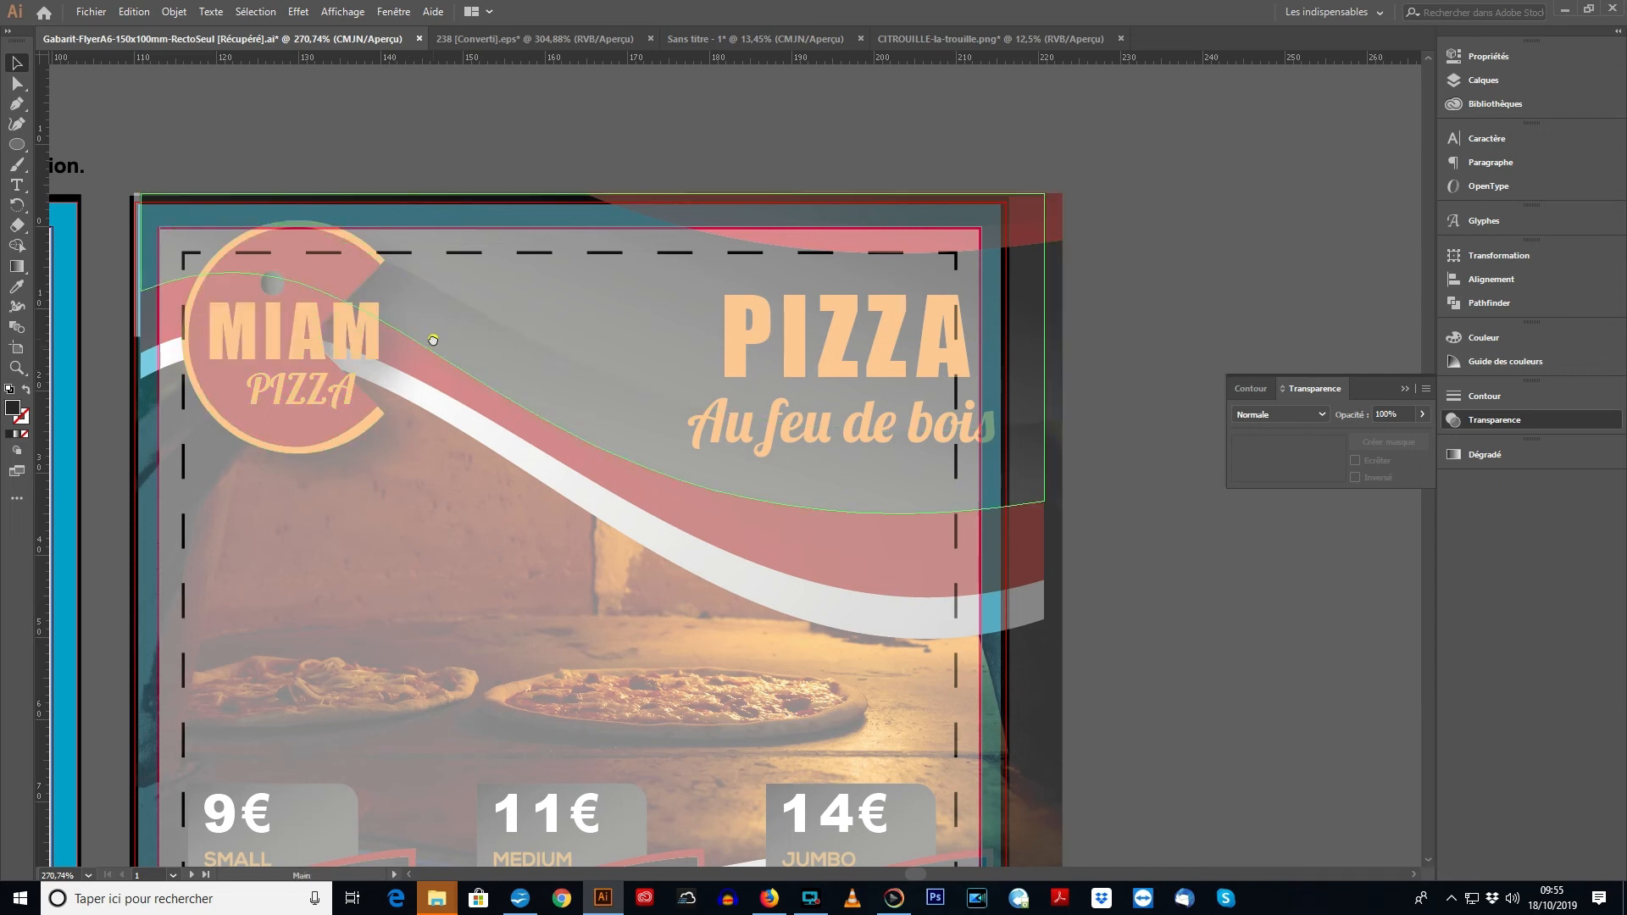
- Shift the semi-transparent pizza flyer about 5 mm to the left to centre it over the template, and deselect it
{"action": "left_click_drag", "start_coordinate": [429, 338], "coordinate": [472, 211]}
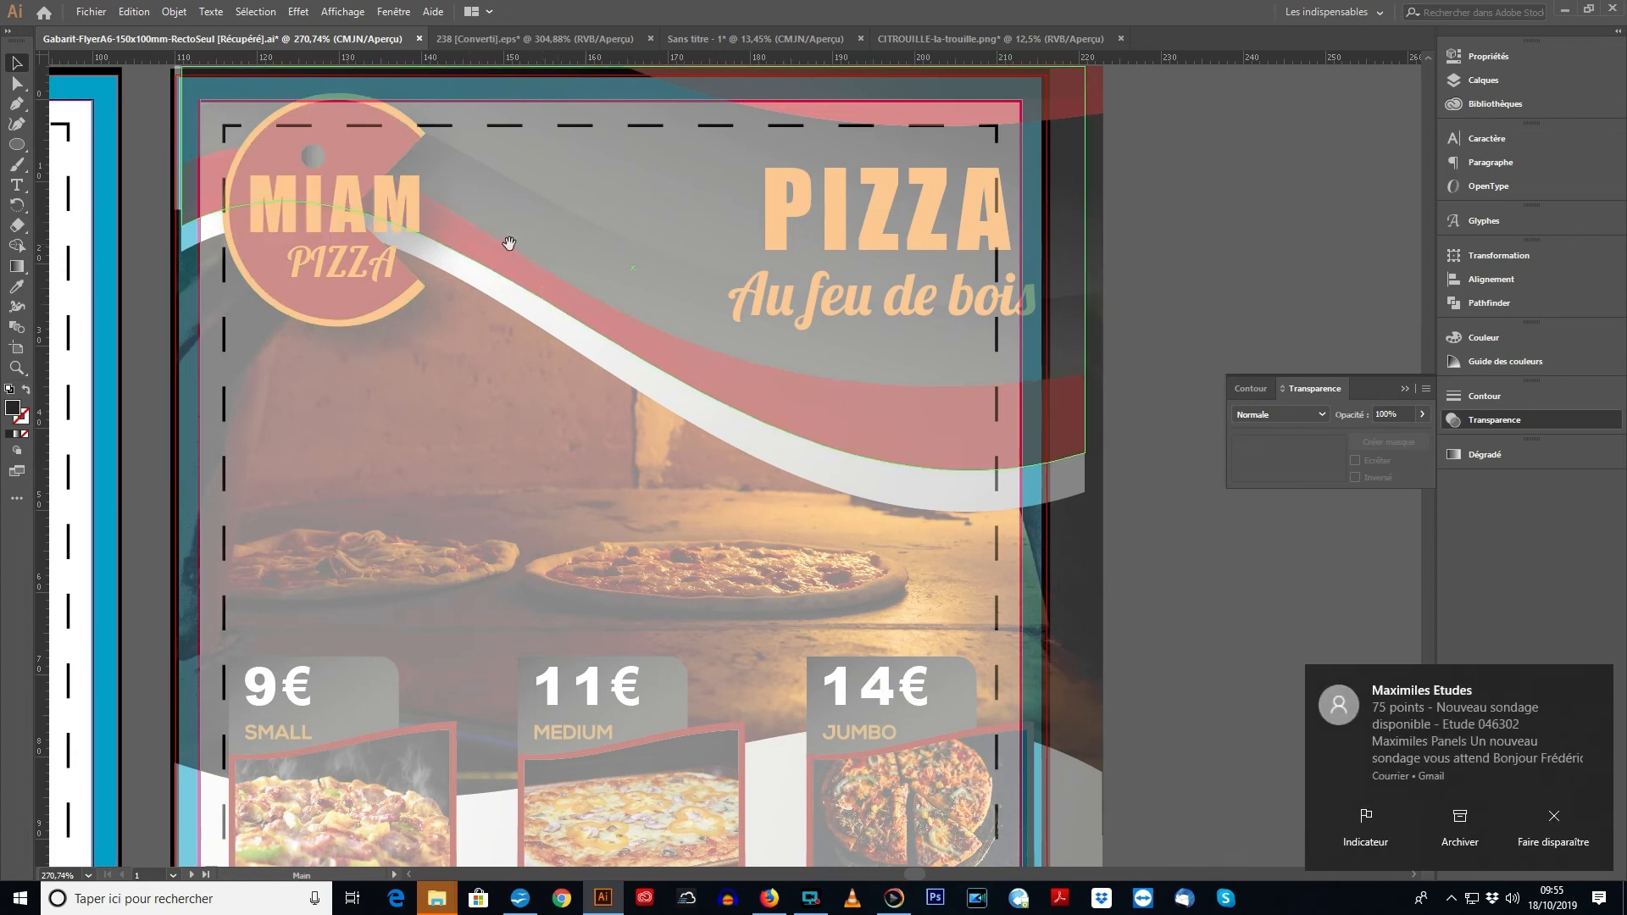
{"action": "left_click_drag", "start_coordinate": [510, 244], "coordinate": [509, 351]}
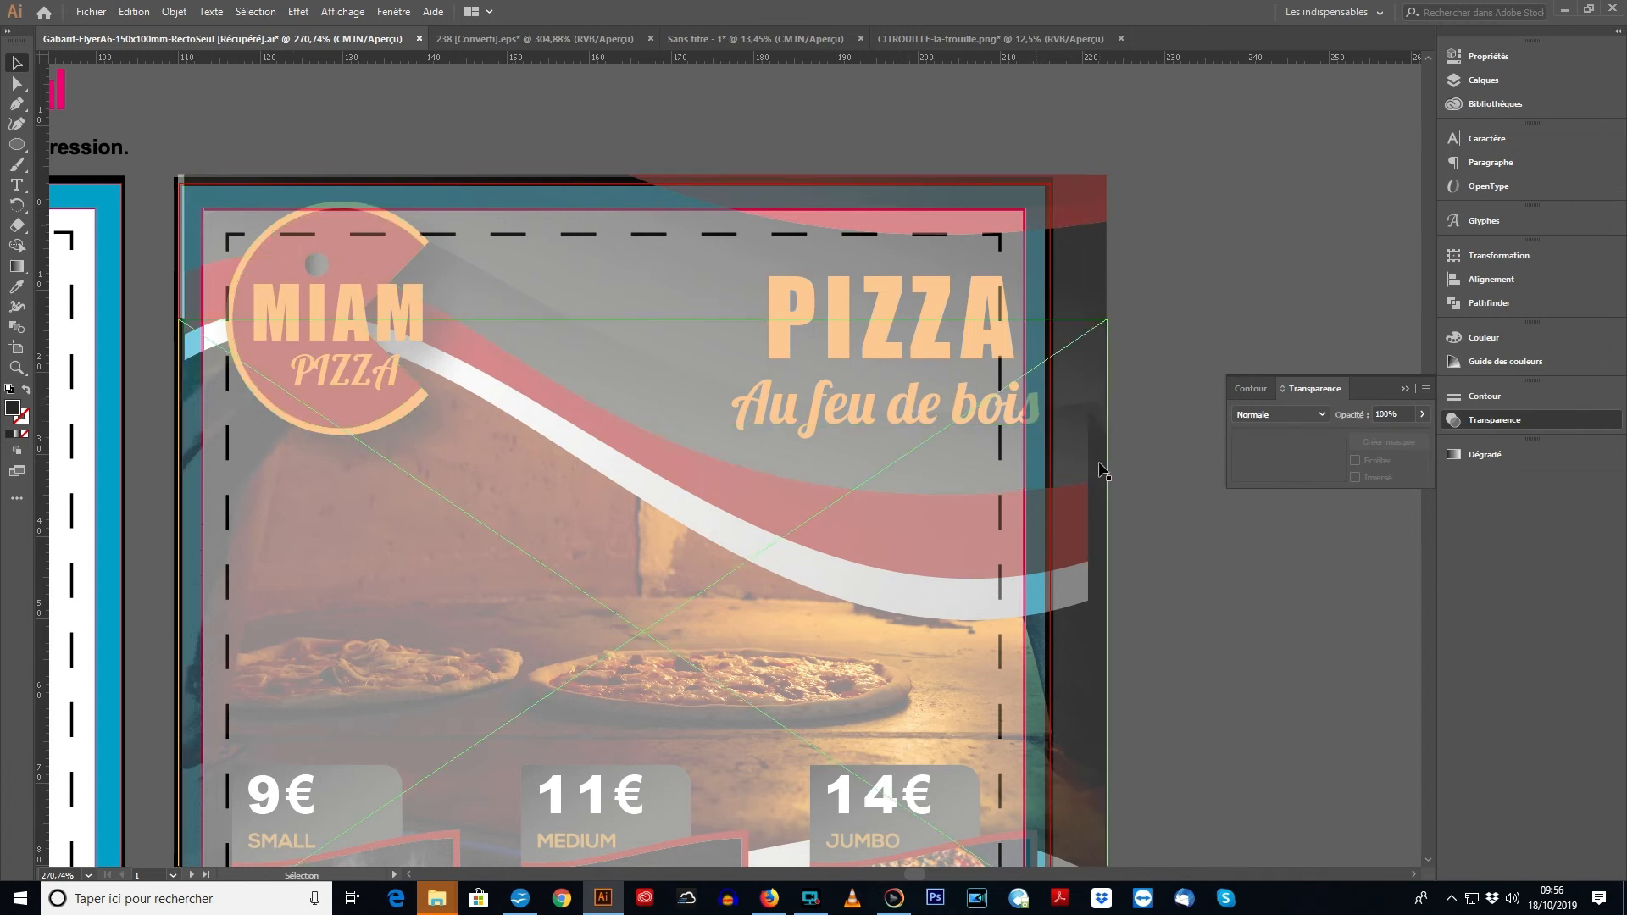
{"action": "left_click_drag", "start_coordinate": [1105, 461], "coordinate": [1069, 458]}
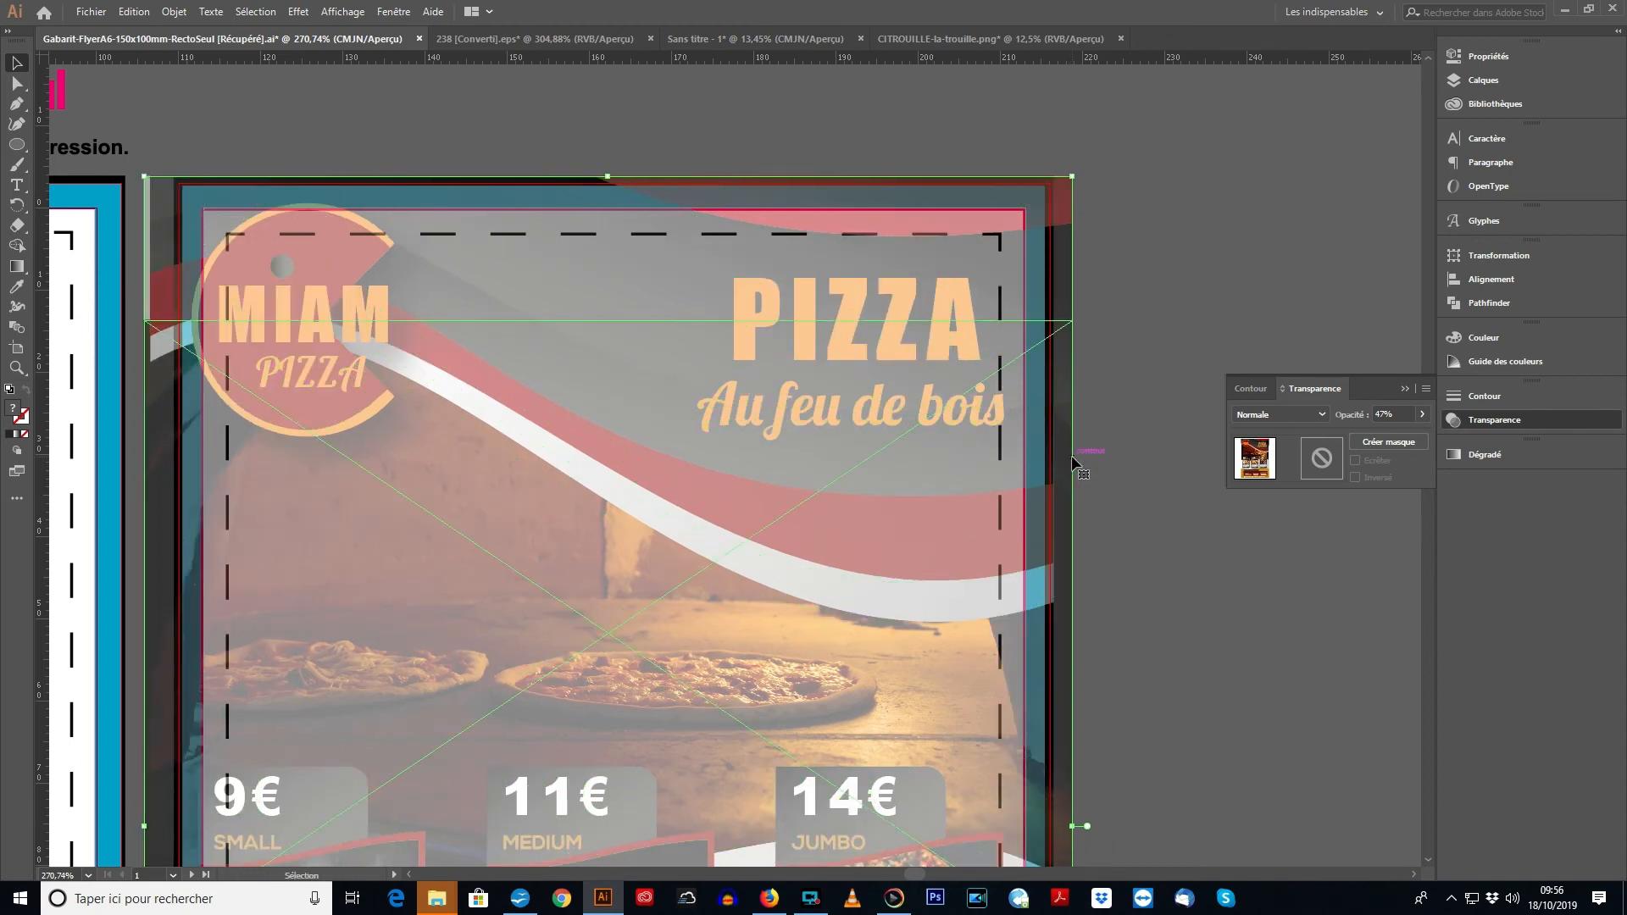
{"action": "left_click_drag", "start_coordinate": [1053, 466], "coordinate": [1044, 468]}
{"action": "left_click", "coordinate": [1136, 439]}
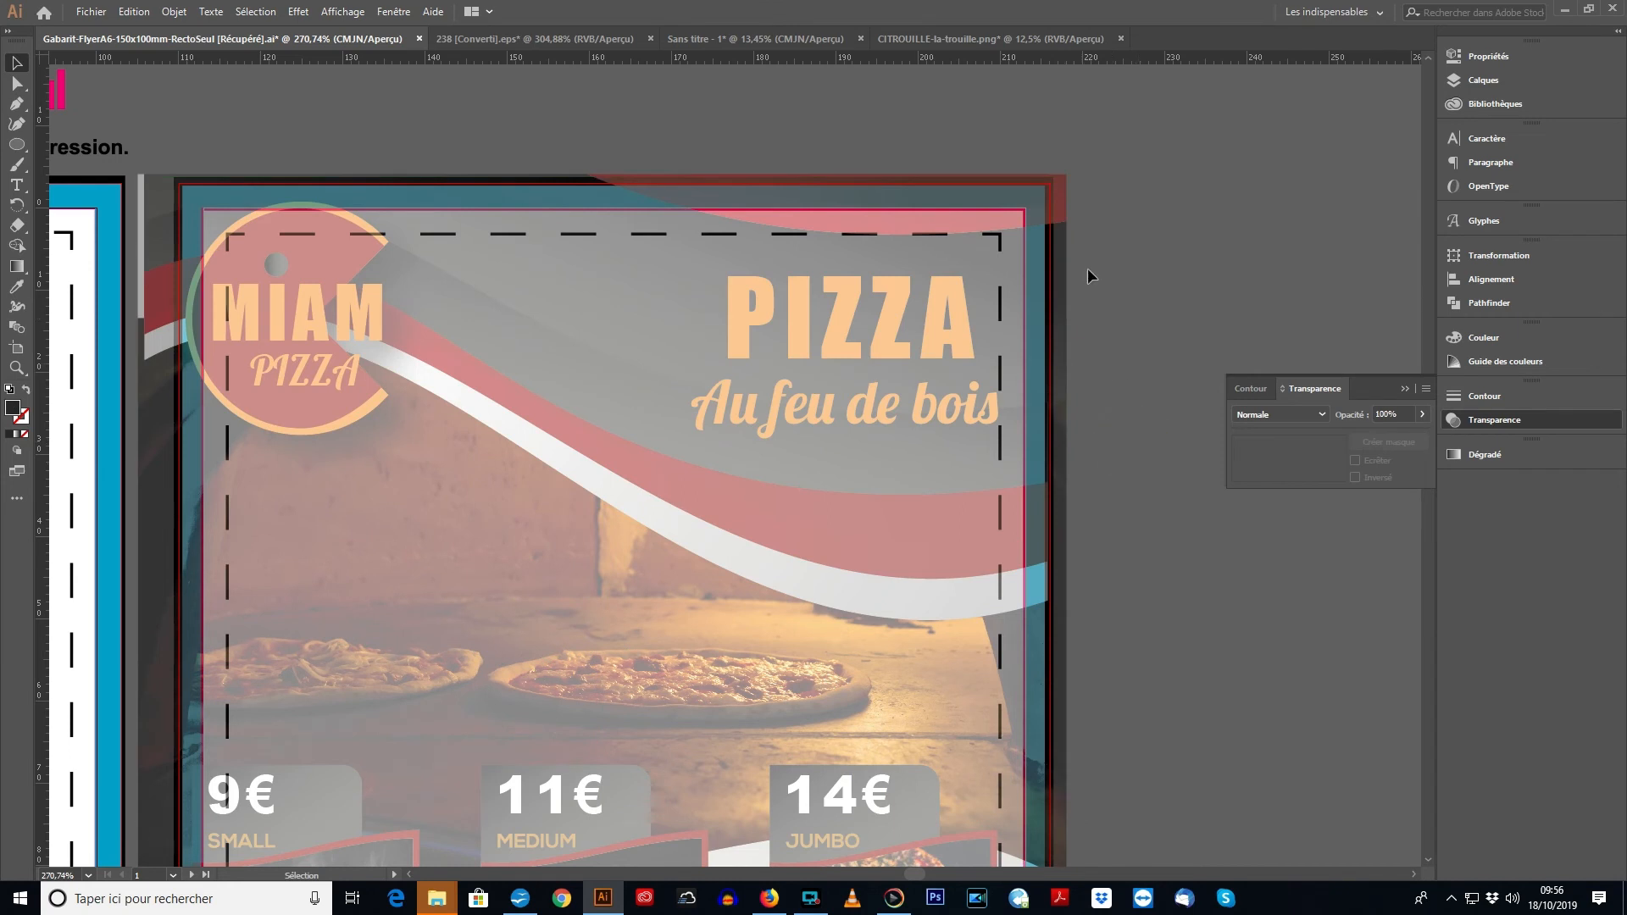
- Examine how the flyer's logo, prices, pizza blocks and contact details sit against the dashed quiet zone and the bleed border
{"action": "scroll", "coordinate": [961, 272], "scroll_direction": "down", "scroll_amount": 2}
{"action": "scroll", "coordinate": [961, 272], "scroll_direction": "left", "scroll_amount": 1}
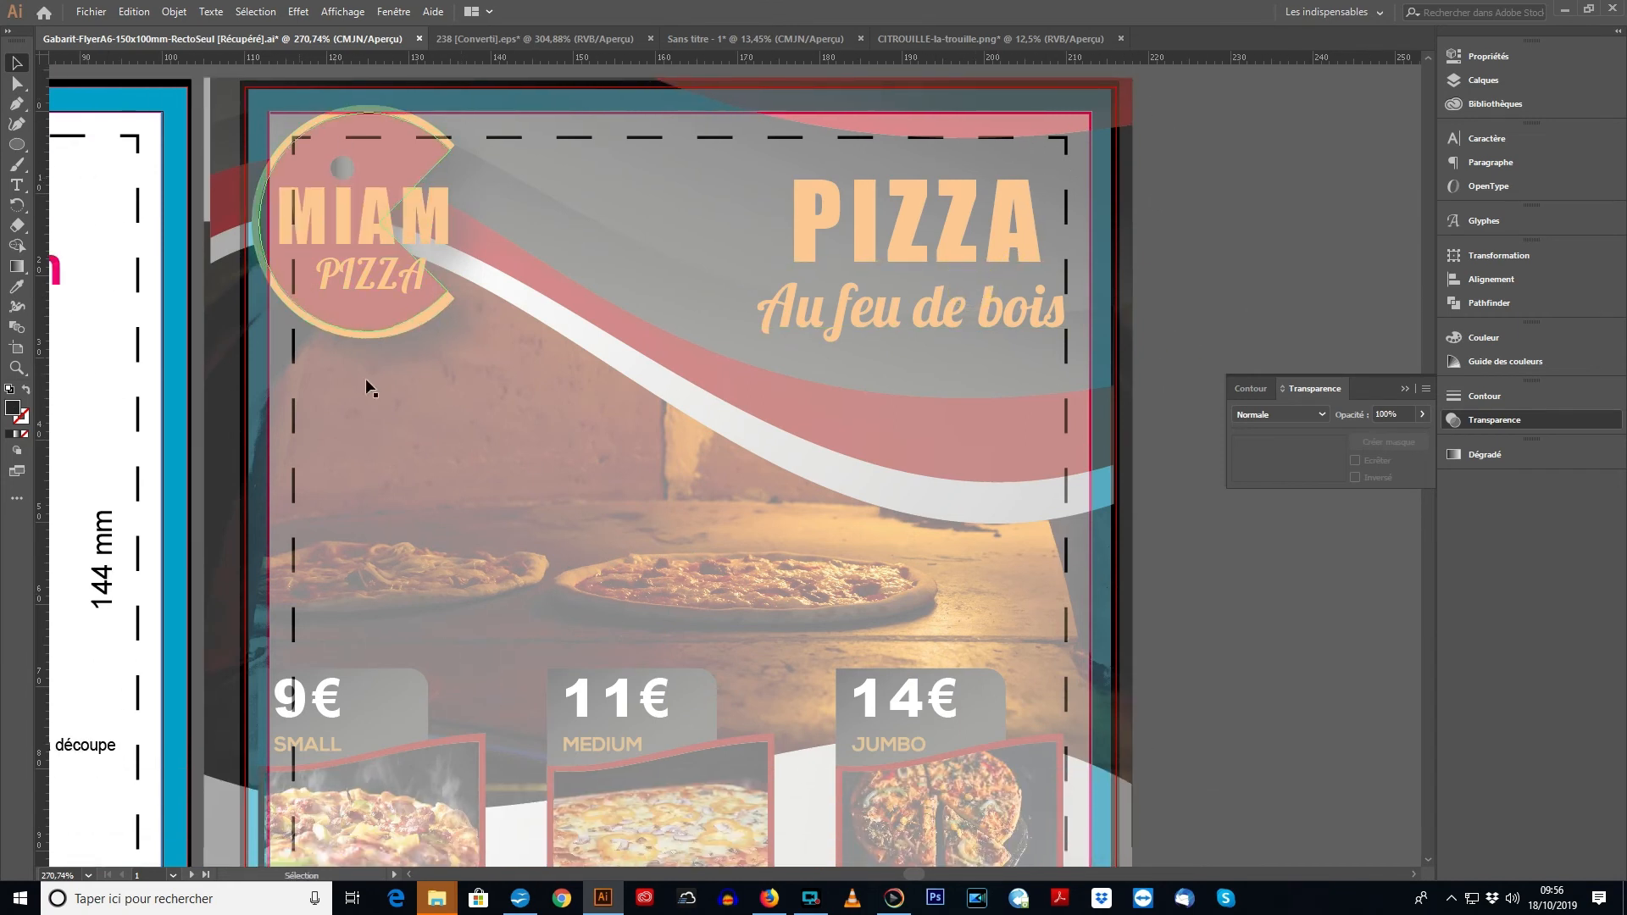
{"action": "scroll", "coordinate": [365, 382], "scroll_direction": "down", "scroll_amount": 5}
{"action": "scroll", "coordinate": [365, 381], "scroll_direction": "left", "scroll_amount": 1}
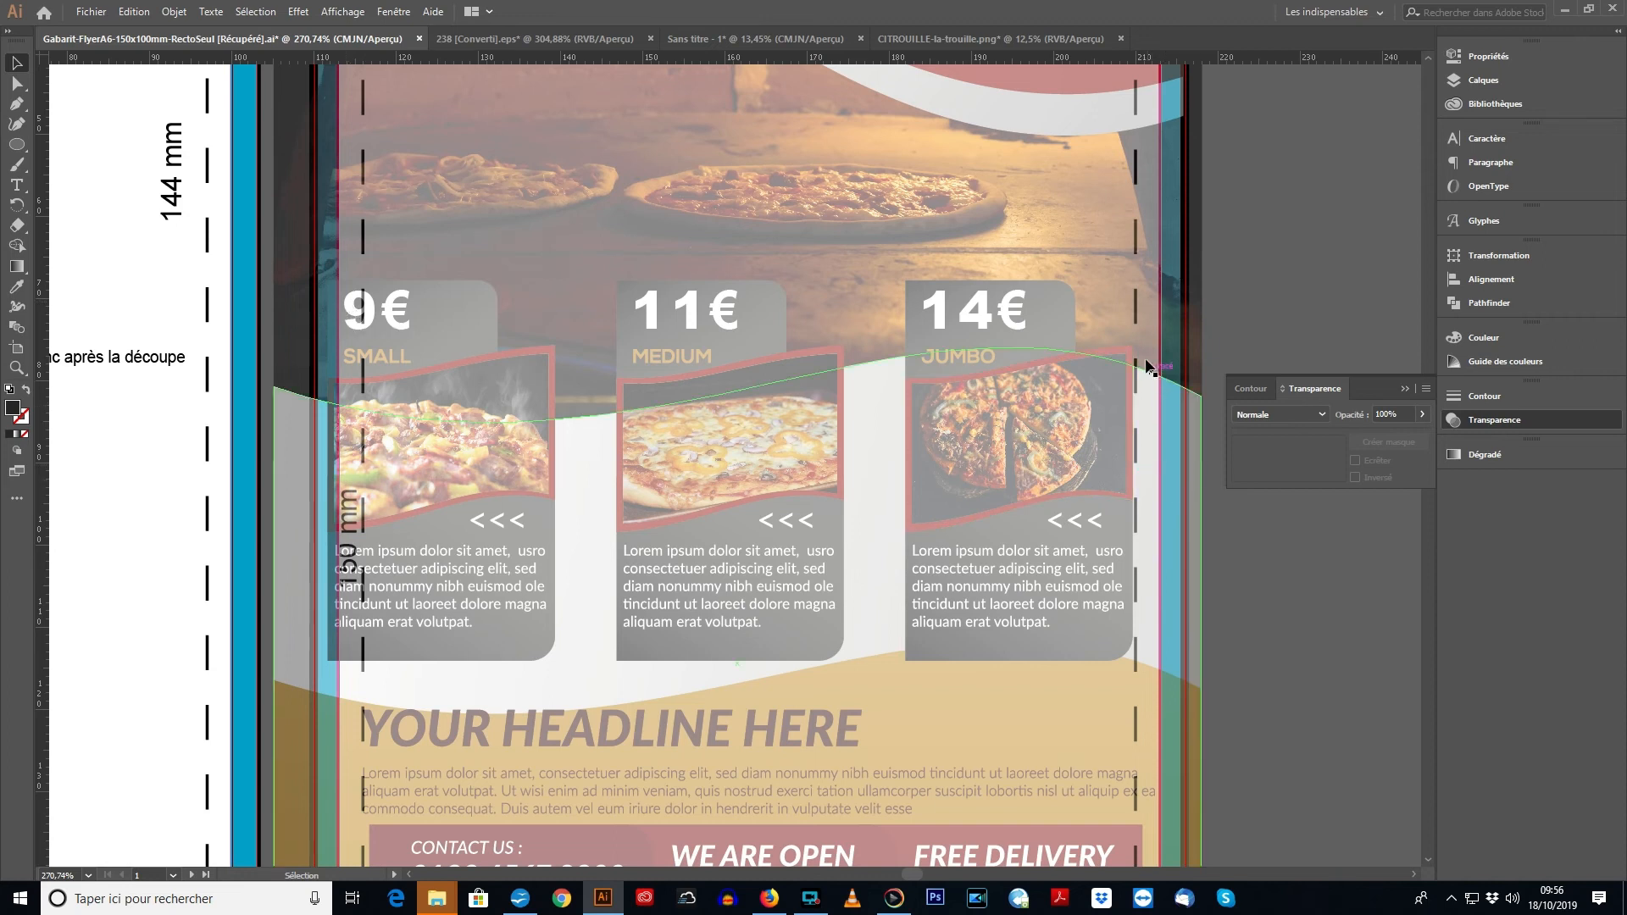
{"action": "scroll", "coordinate": [847, 543], "scroll_direction": "down", "scroll_amount": 5}
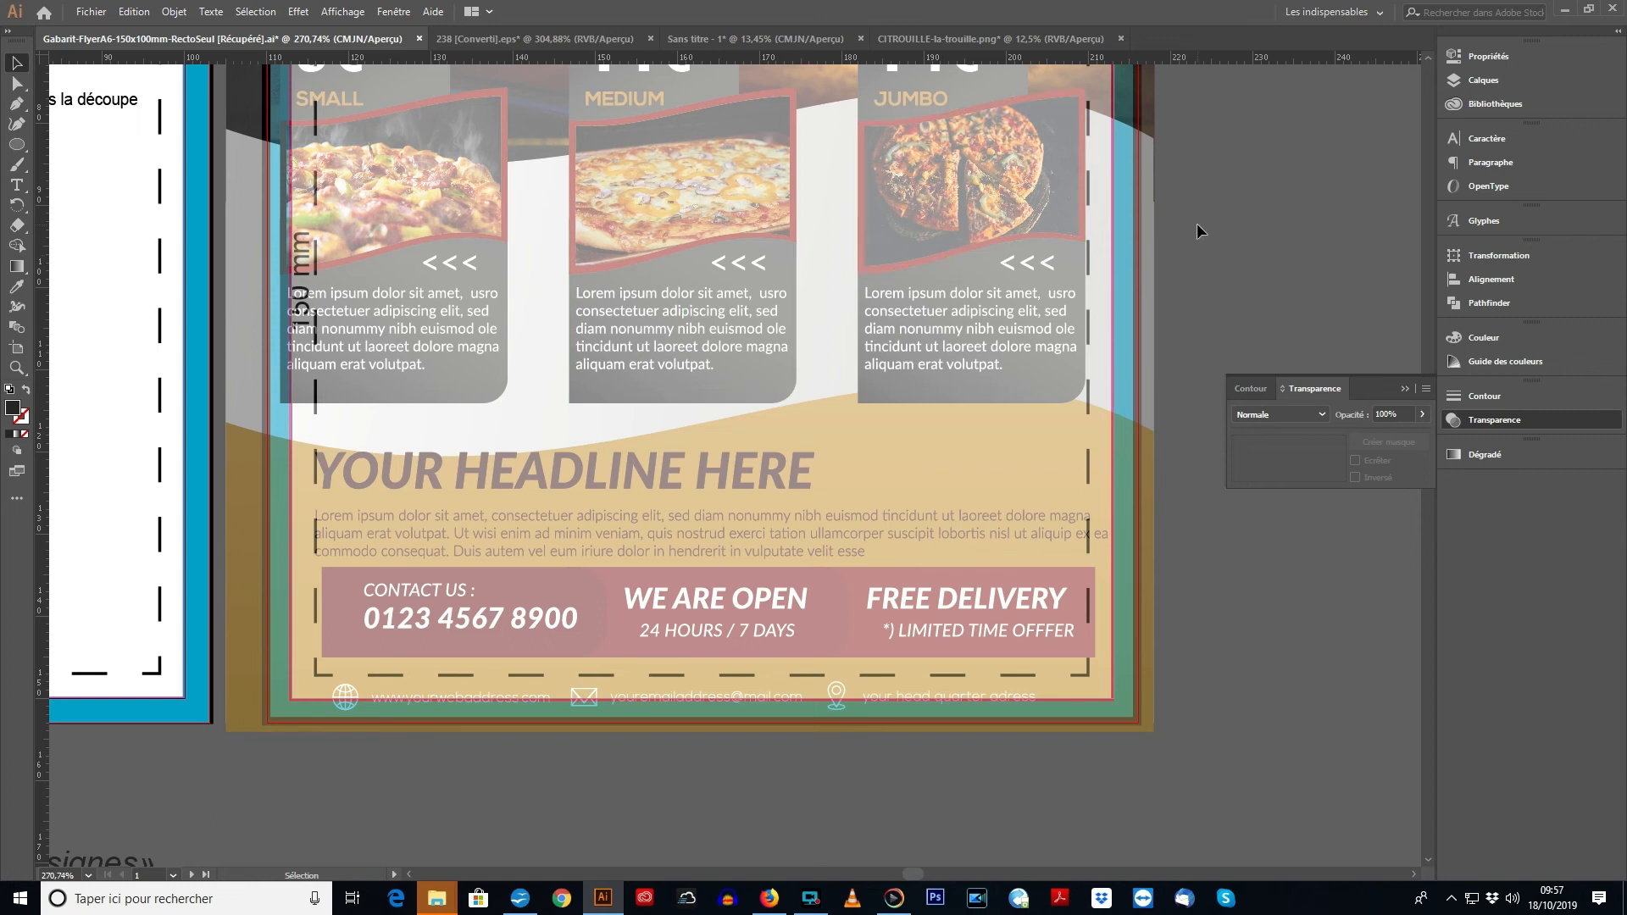
{"action": "scroll", "coordinate": [1197, 222], "scroll_direction": "up", "scroll_amount": 5}
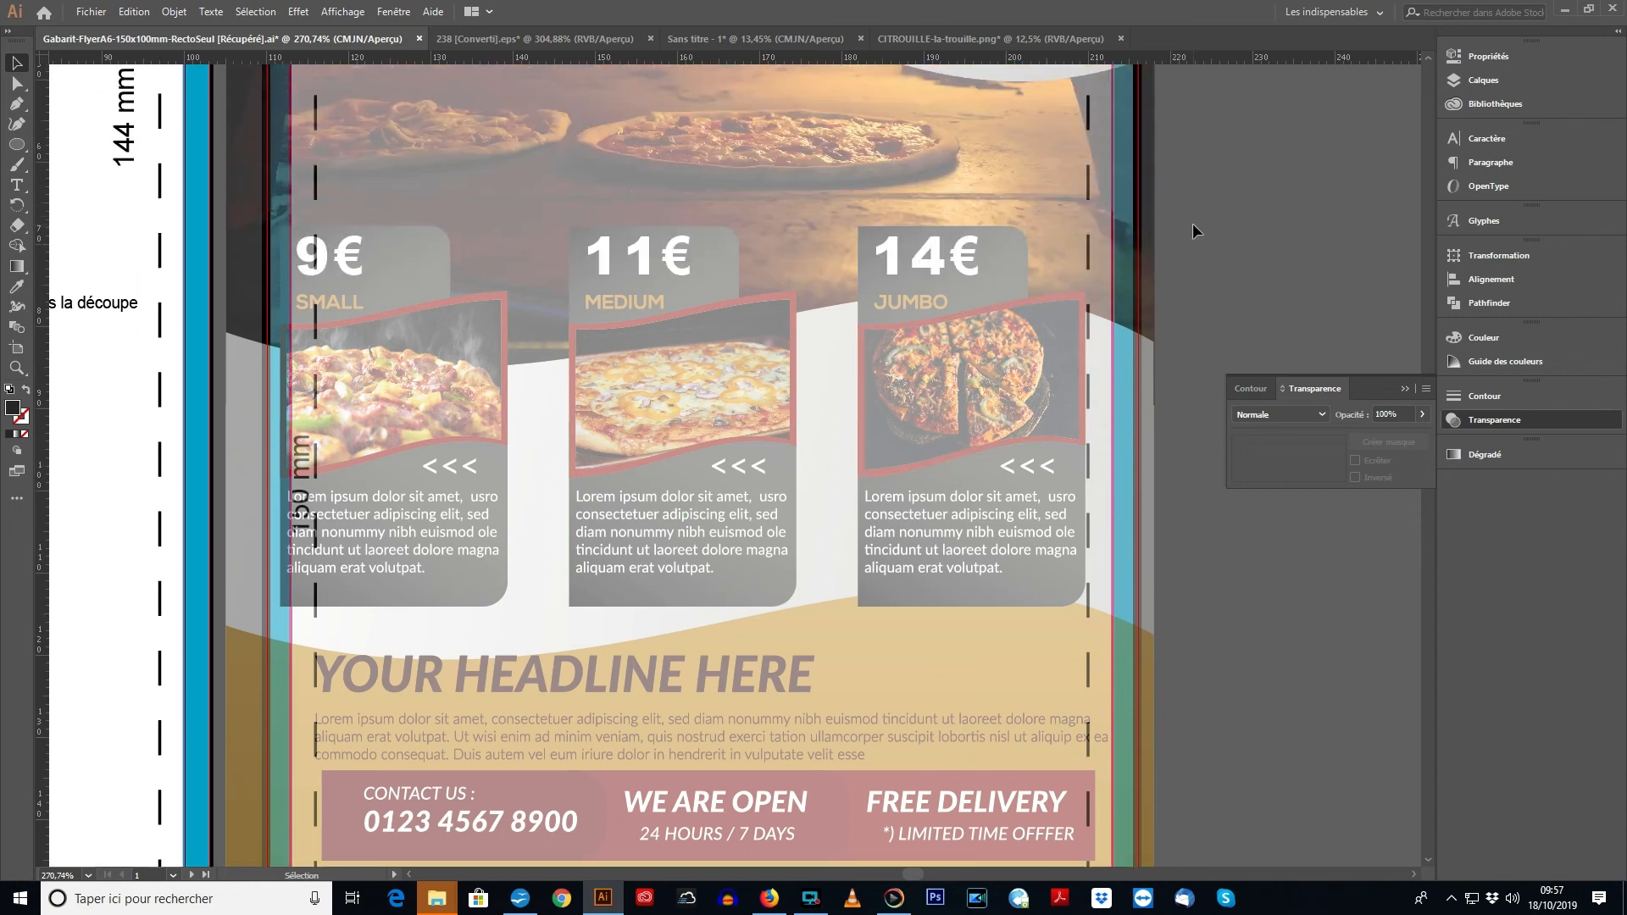